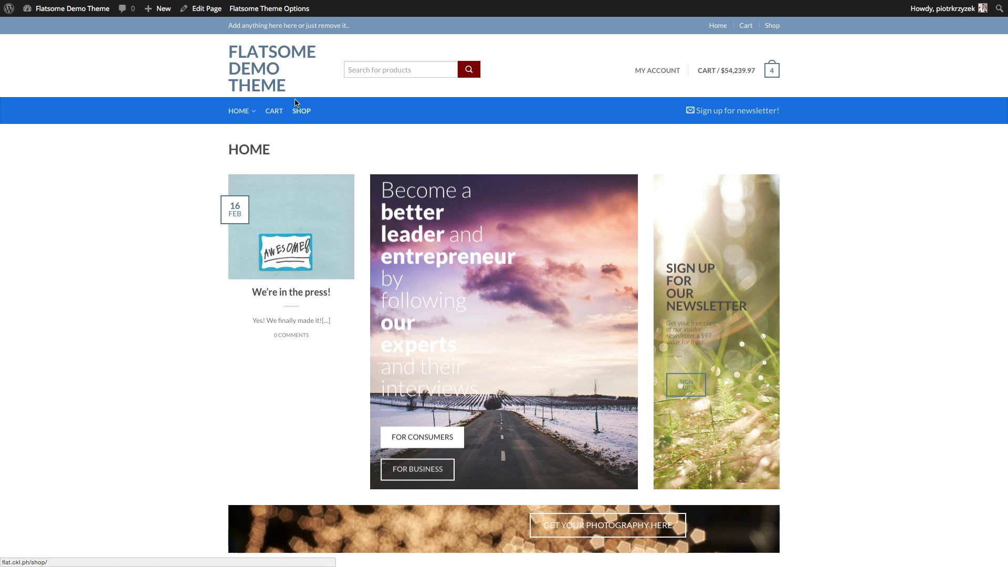
# Browse the demo site's Cart and Shop pages and return to the Home page
pyautogui.click(274, 110)
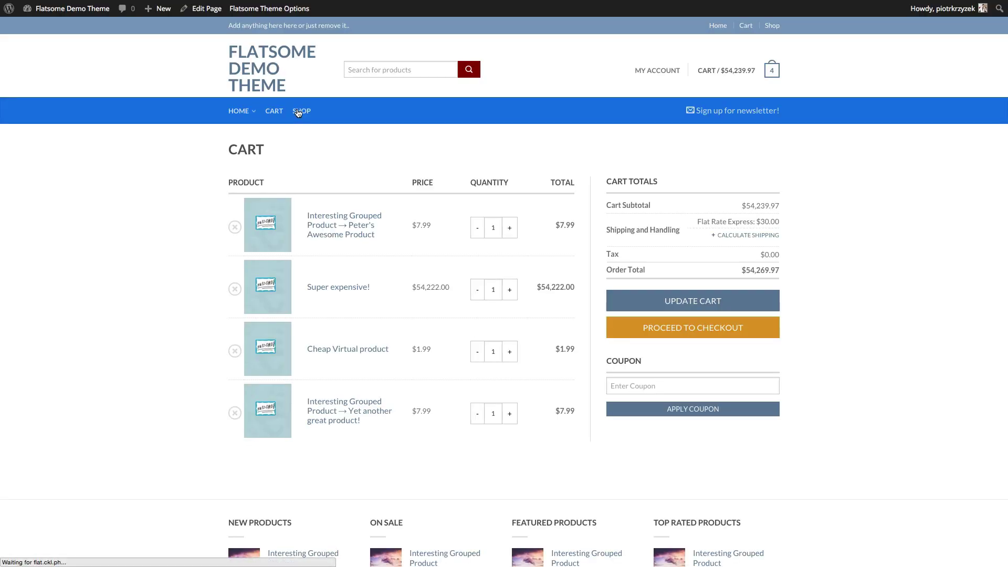
pyautogui.click(311, 116)
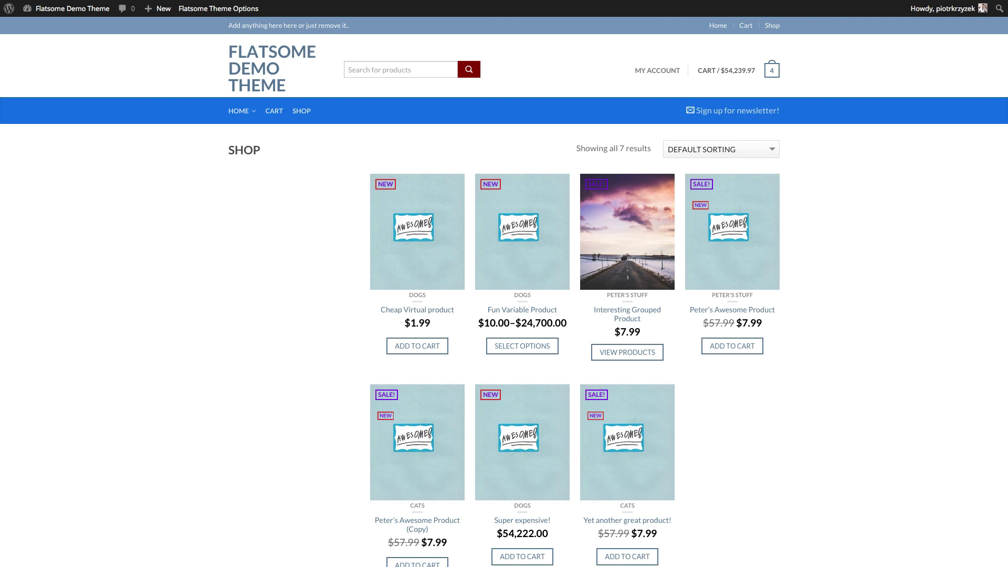
pyautogui.click(239, 112)
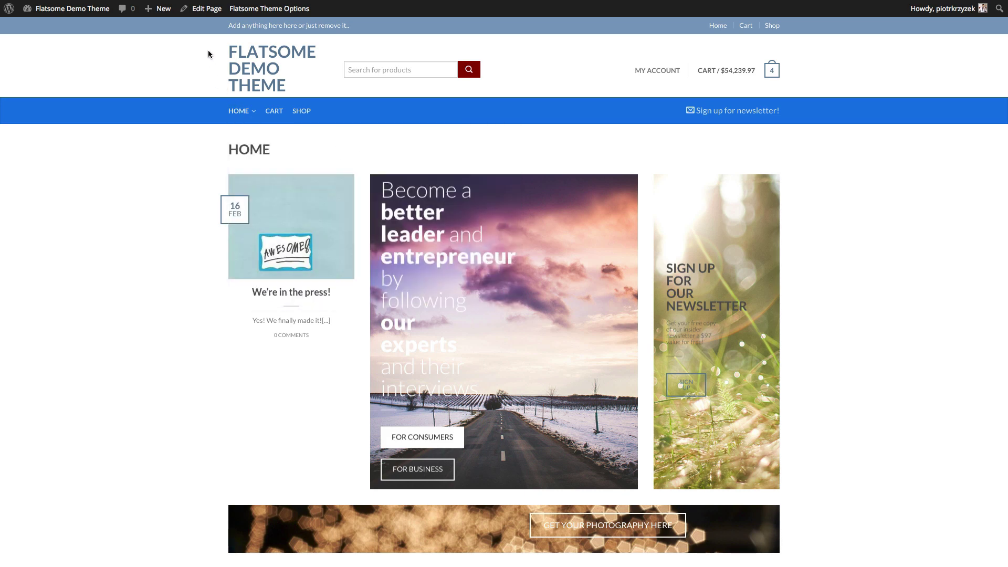
# Open the Home page for editing, set its template to Full Width (100%), and update the page
pyautogui.click(200, 15)
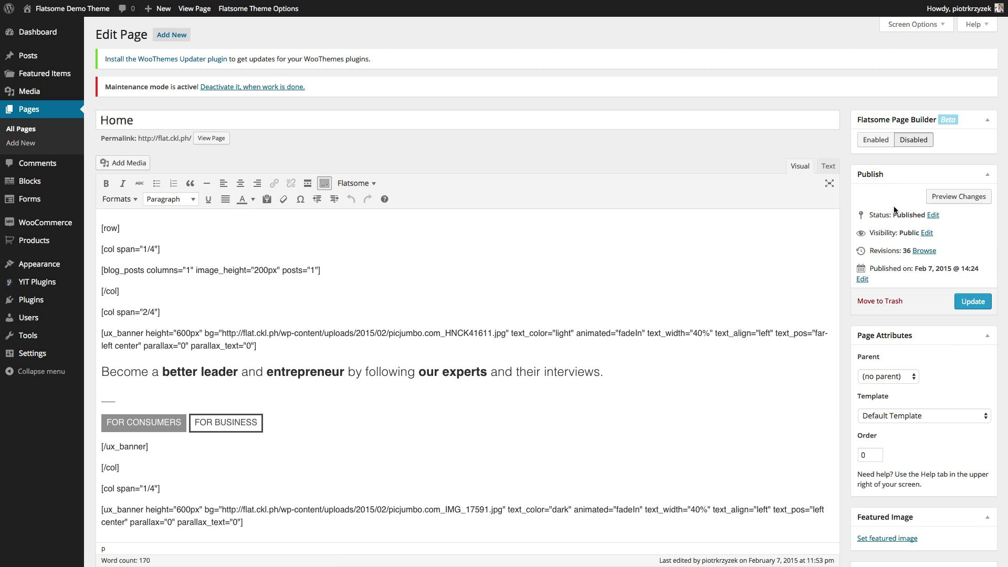
pyautogui.scroll(-3, 894, 210)
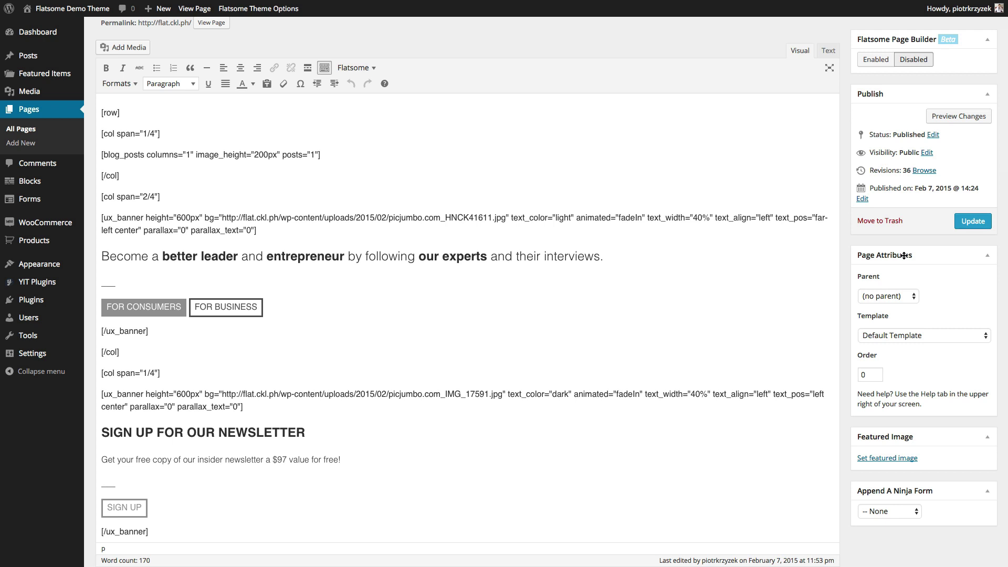
pyautogui.click(891, 335)
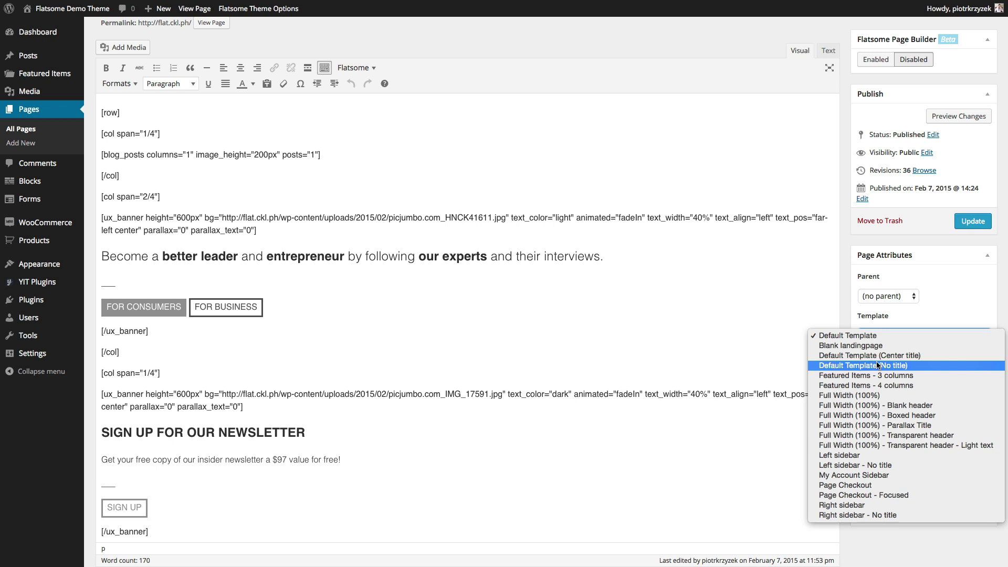
pyautogui.click(863, 396)
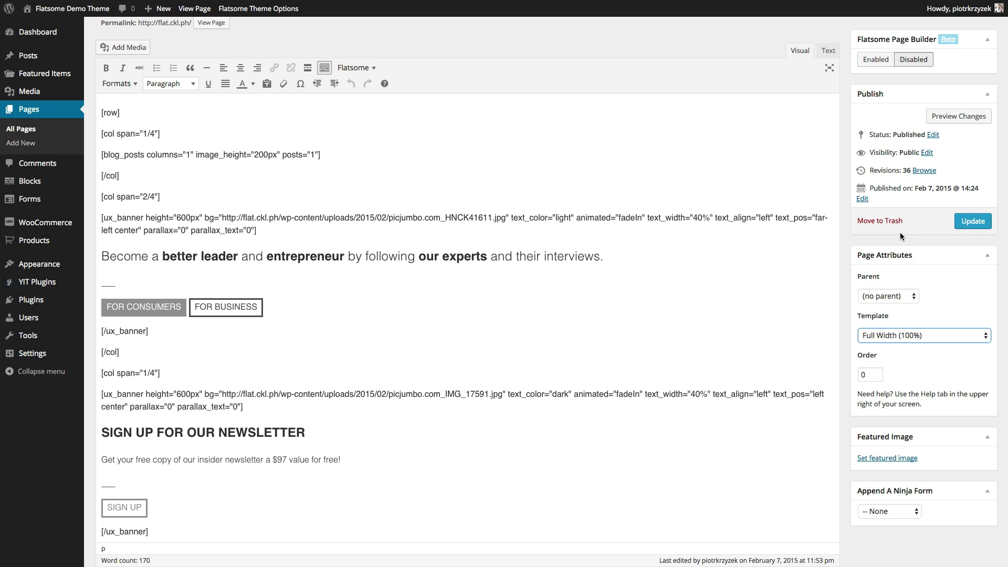
pyautogui.scroll(1, 900, 232)
pyautogui.click(959, 223)
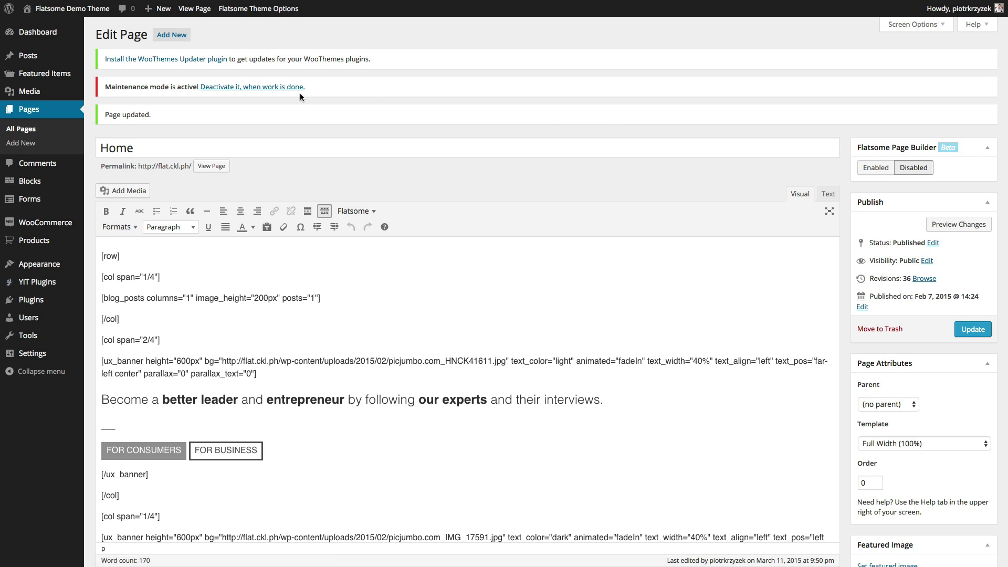
# View the updated Home page on the site and examine how its columns and photo banner are laid out
pyautogui.click(210, 167)
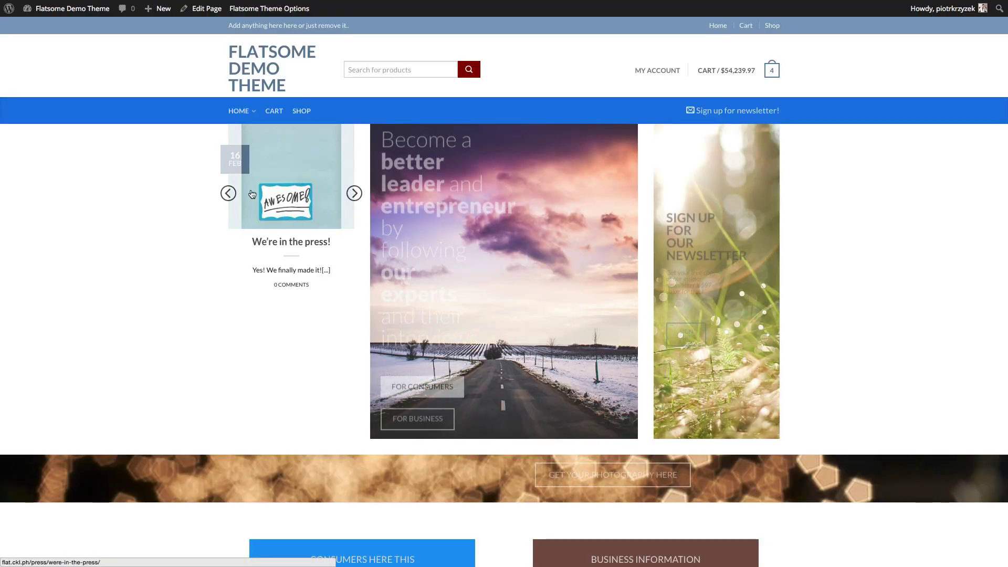
pyautogui.scroll(-3, 147, 288)
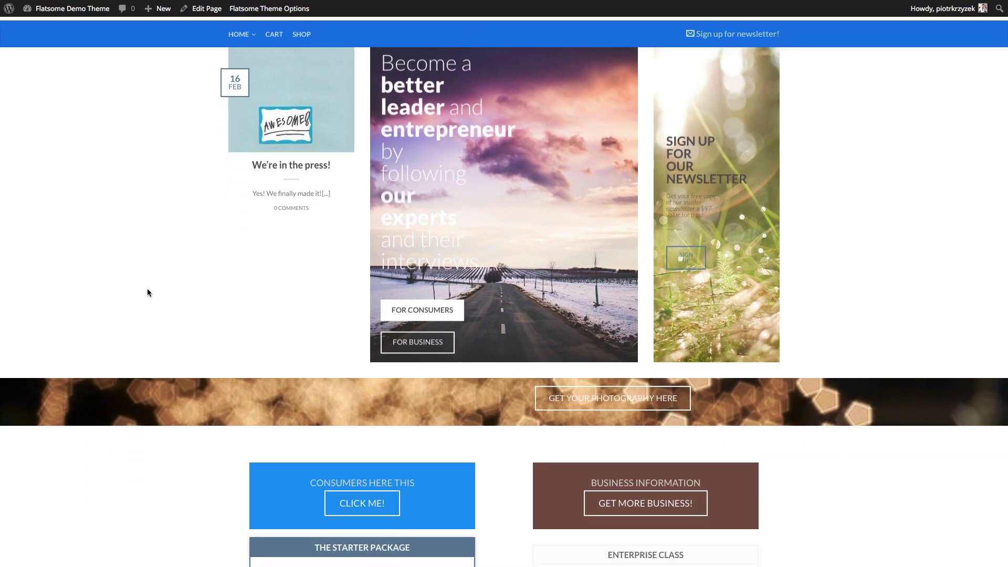
pyautogui.scroll(3, 147, 289)
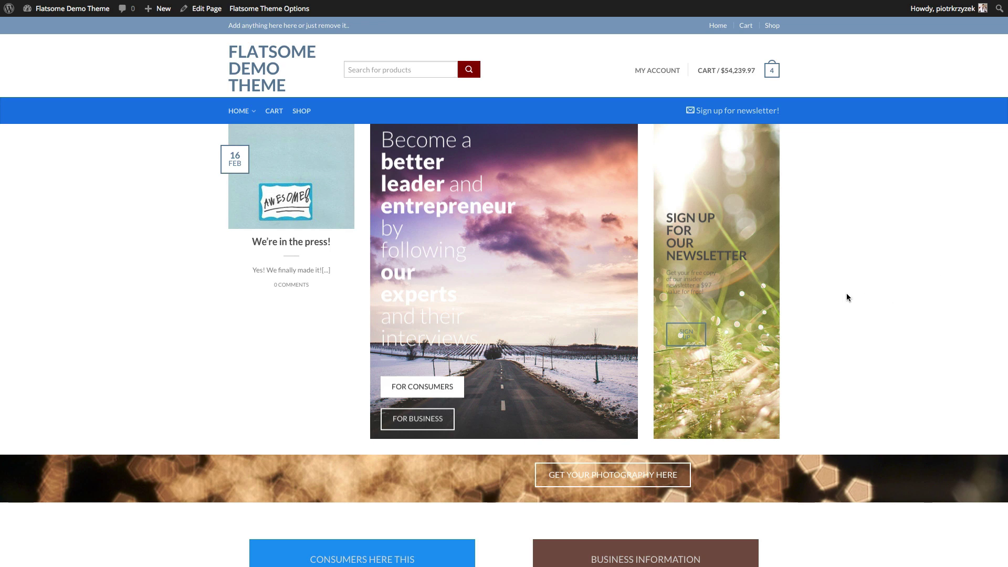
pyautogui.scroll(-2, 847, 297)
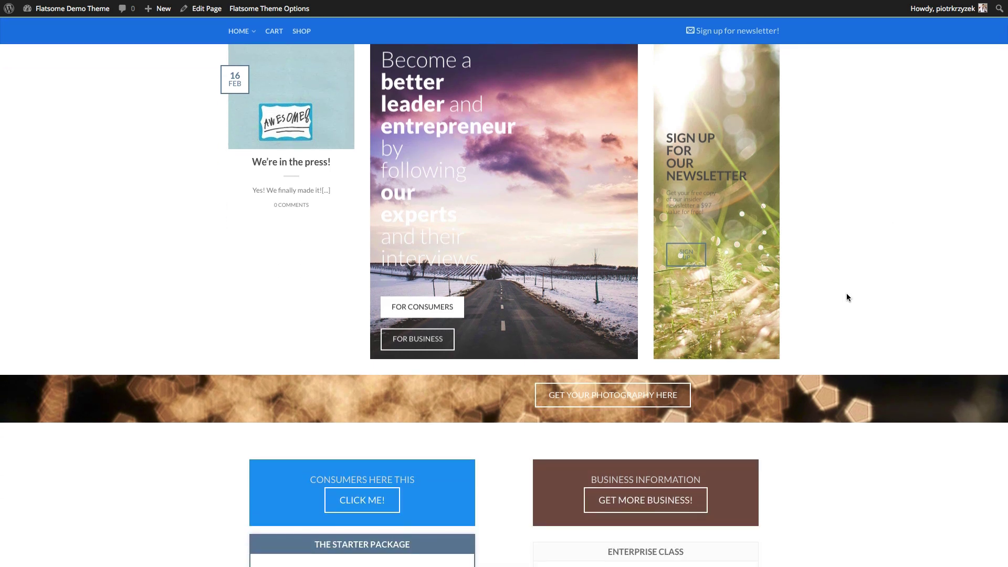
pyautogui.scroll(2, 846, 297)
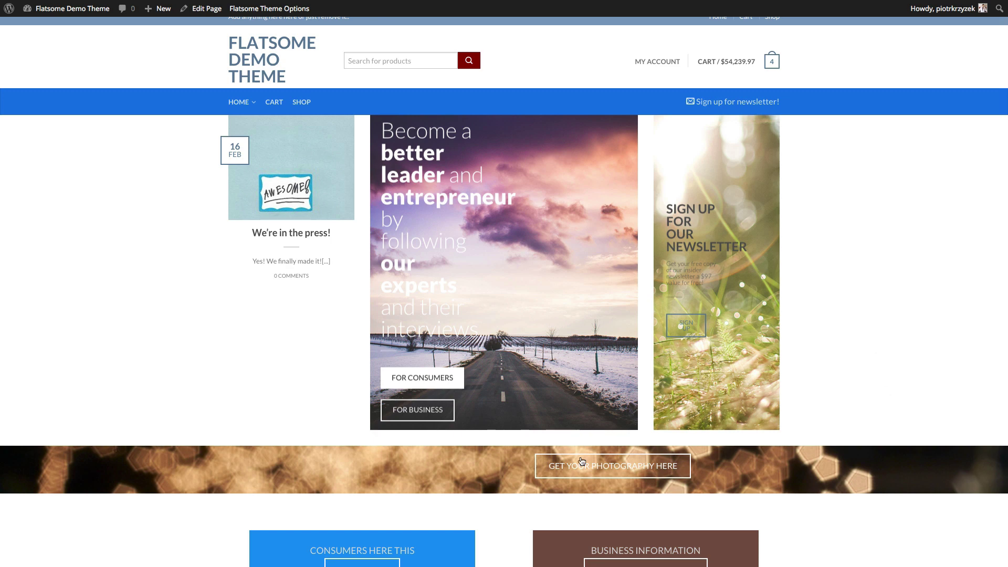
pyautogui.scroll(-2, 688, 405)
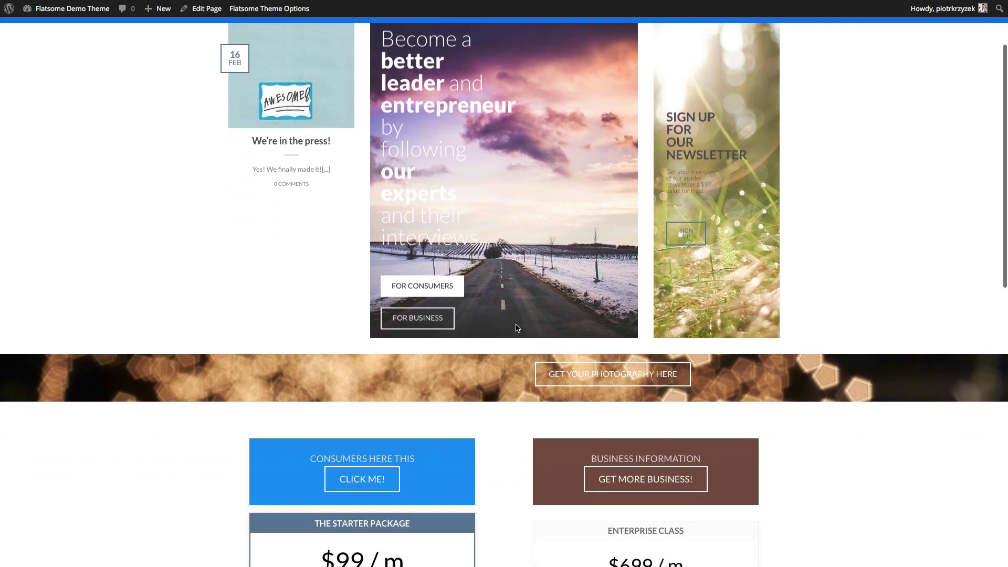
pyautogui.scroll(2, 877, 479)
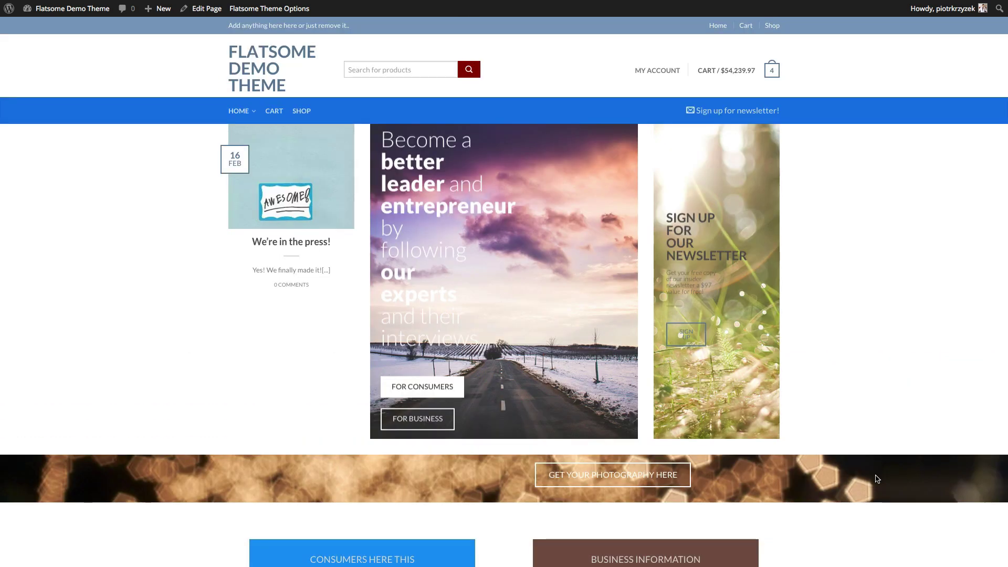
# Return to the Home page editor and review the available page templates without changing the selection
pyautogui.hotkey('ctrl', 'Tab')
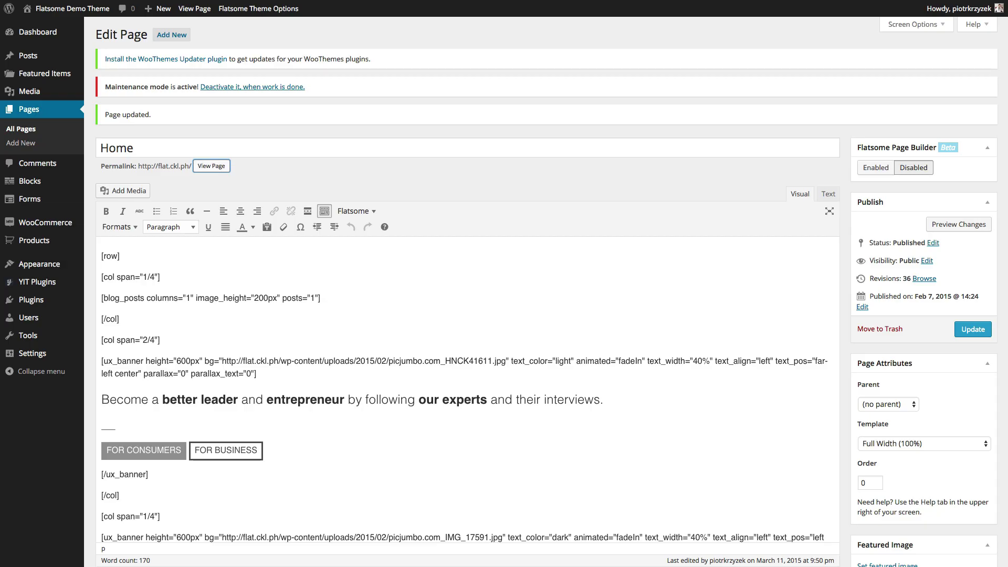
pyautogui.click(911, 449)
pyautogui.scroll(-1, 911, 449)
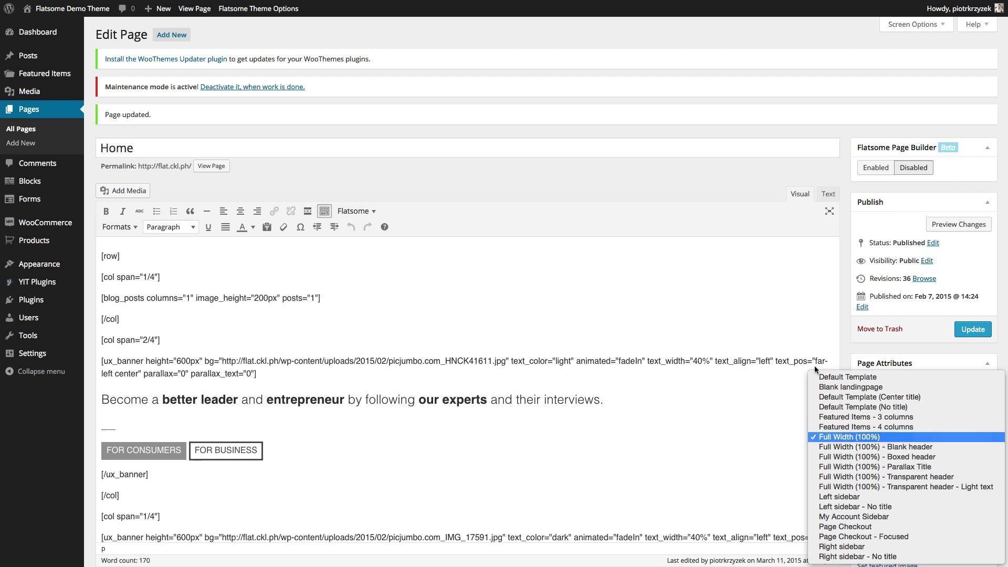
pyautogui.click(676, 183)
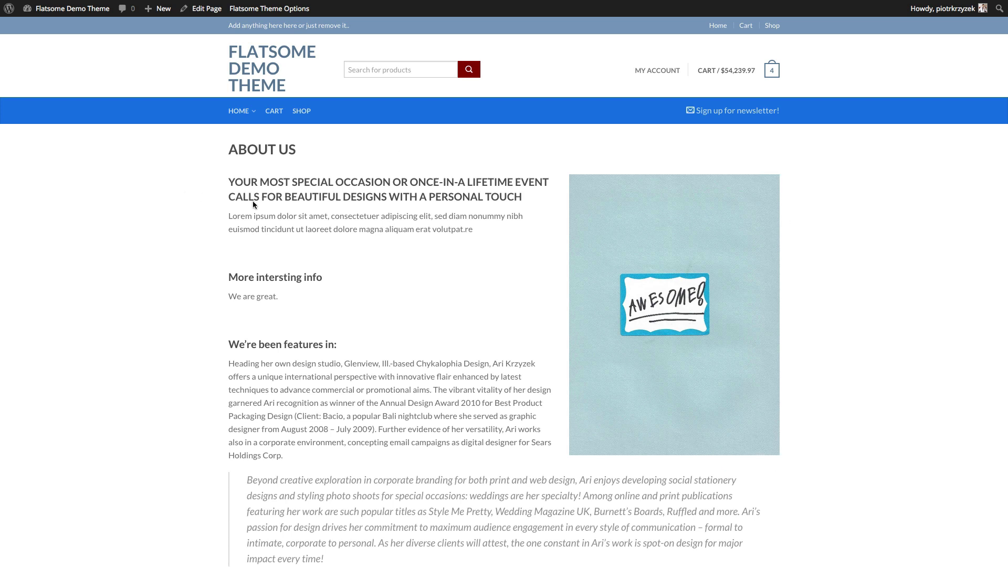
# Examine the title placement and content layout of the About Us page on the site
pyautogui.moveTo(617, 209)
pyautogui.moveTo(300, 154); pyautogui.dragTo(221, 153)
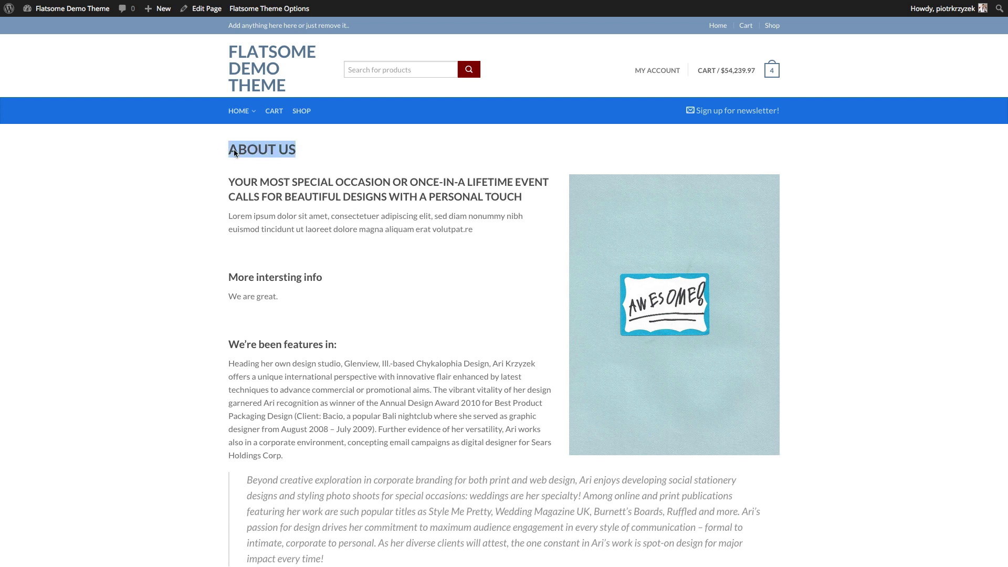
pyautogui.click(233, 149)
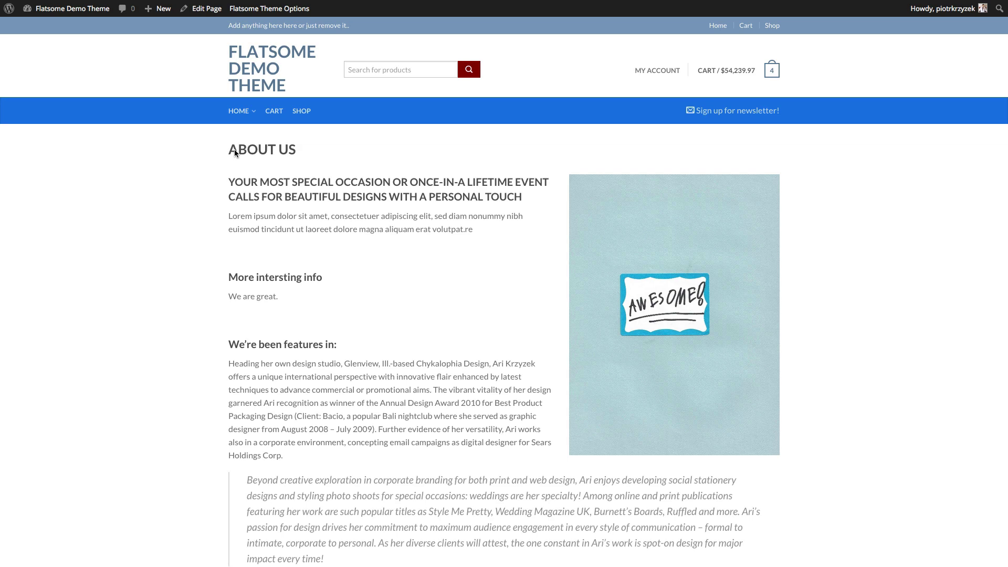
pyautogui.moveTo(226, 149); pyautogui.dragTo(311, 148)
pyautogui.click(311, 148)
pyautogui.scroll(-2, 326, 484)
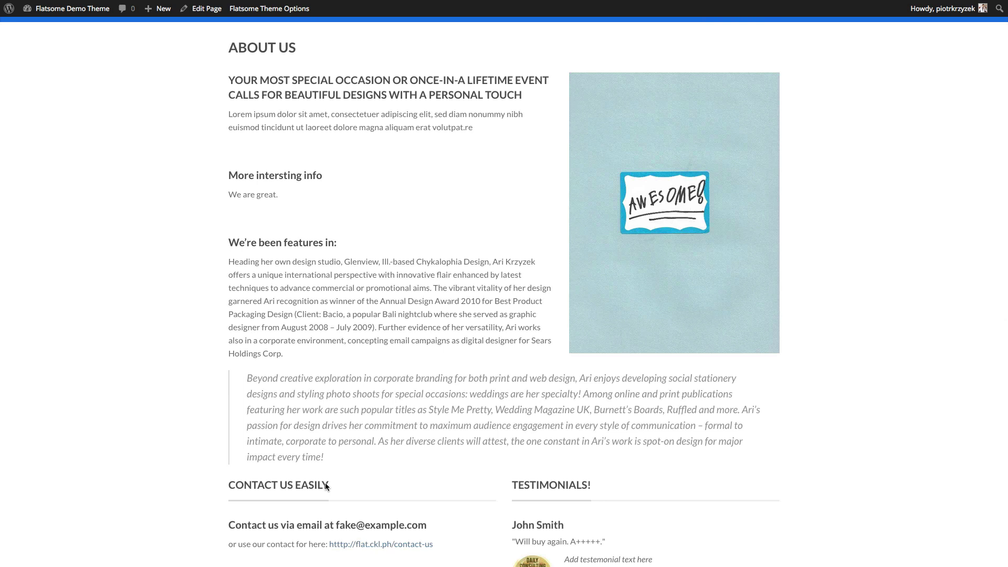
pyautogui.scroll(1, 325, 483)
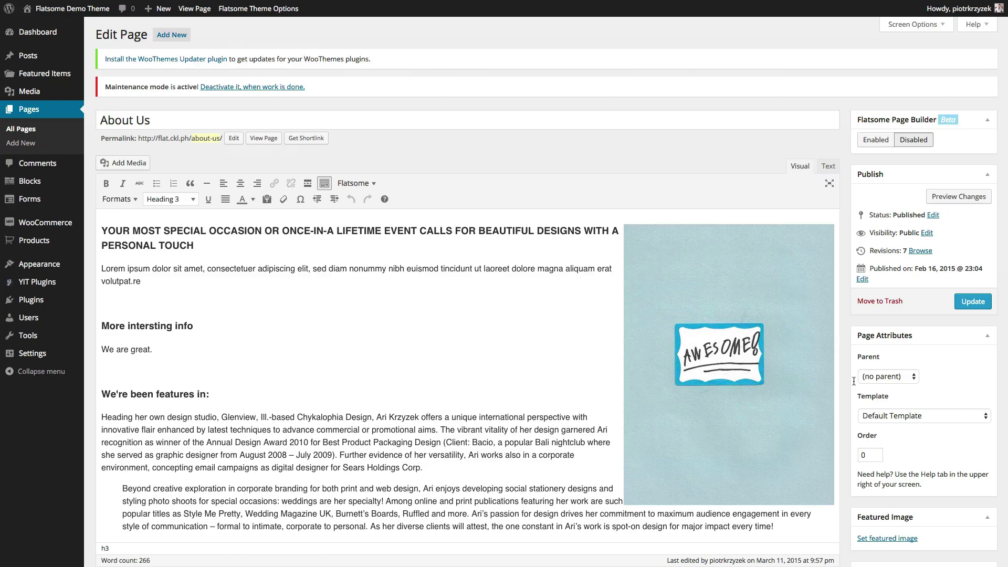
# Set the About Us page's template to Default Template (Center title), update it, and check the title on the reloaded page
pyautogui.click(892, 416)
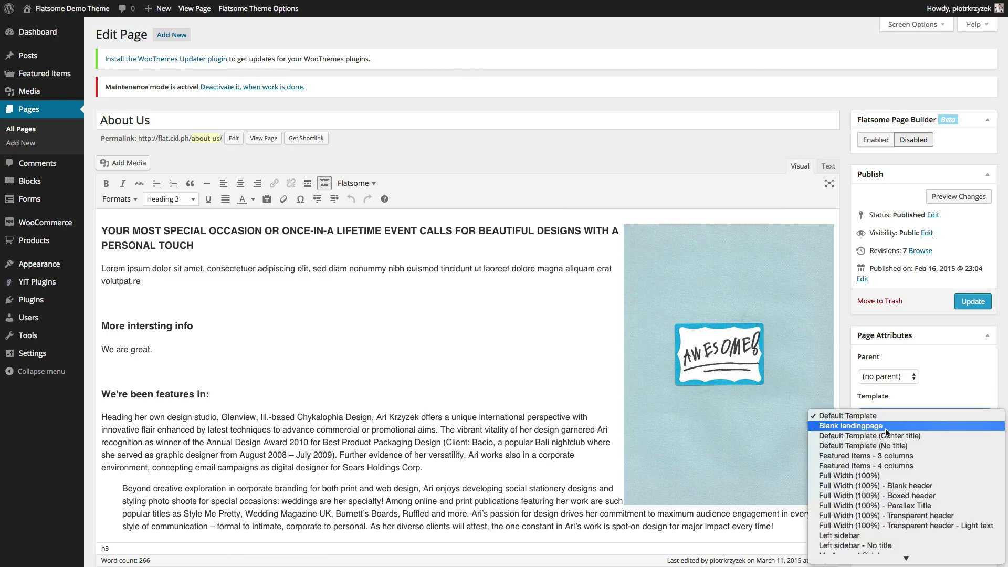
pyautogui.click(891, 436)
pyautogui.click(973, 302)
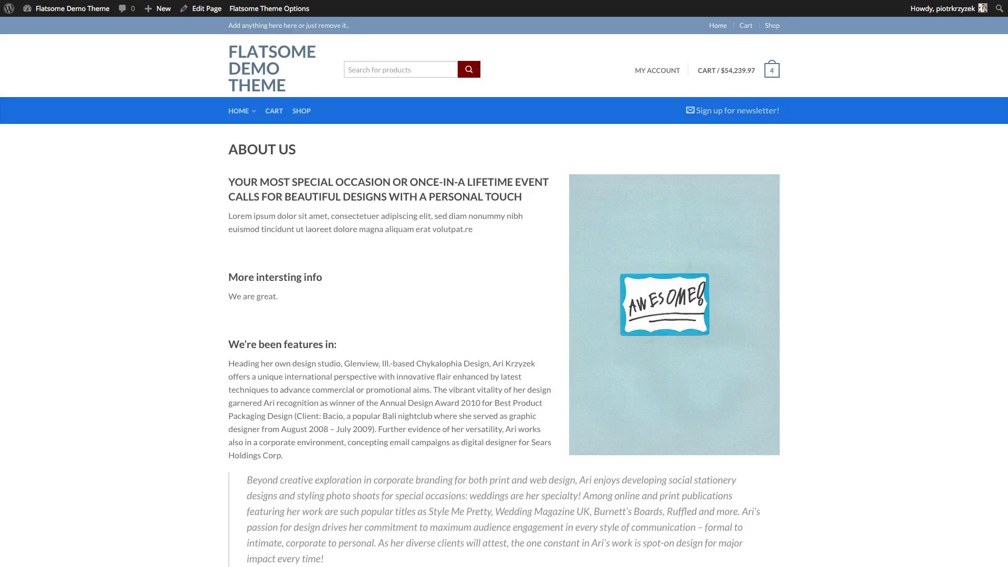
pyautogui.hotkey('ctrl', 'r')
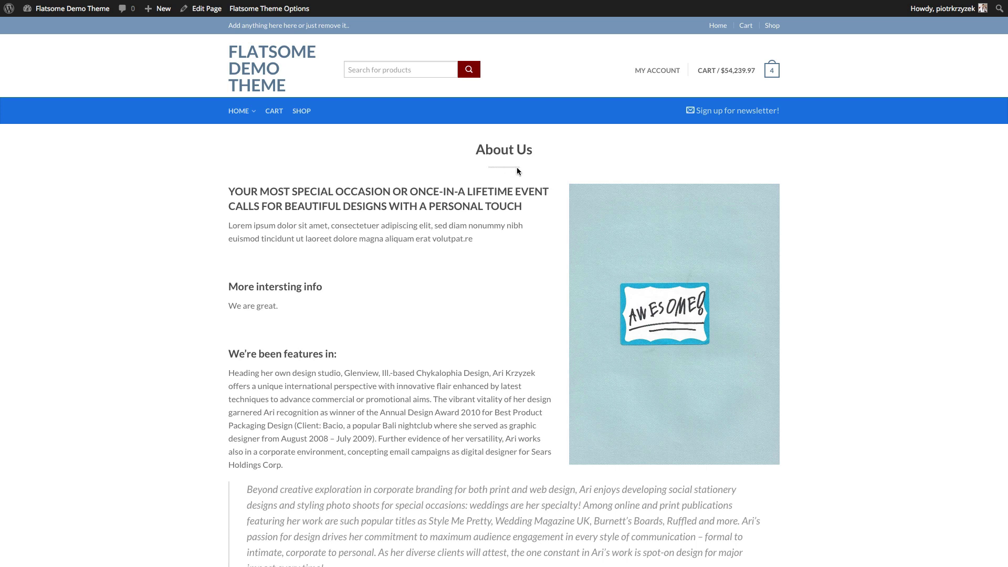
pyautogui.moveTo(475, 150); pyautogui.dragTo(534, 150)
# Switch the About Us page's template to Default Template (No title), update it, and check the page on the site
pyautogui.hotkey('ctrl', 'Tab')
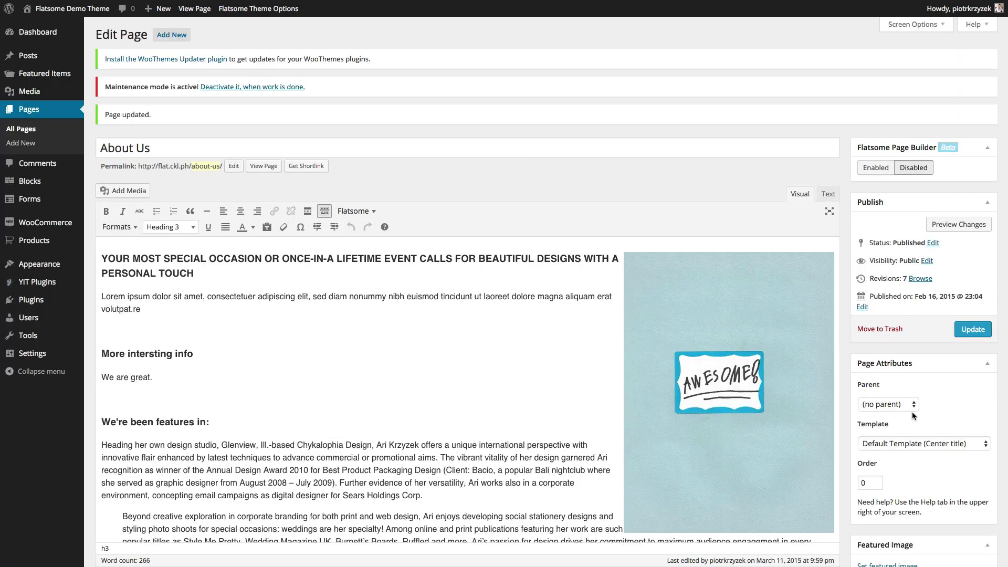
pyautogui.click(883, 445)
pyautogui.click(885, 454)
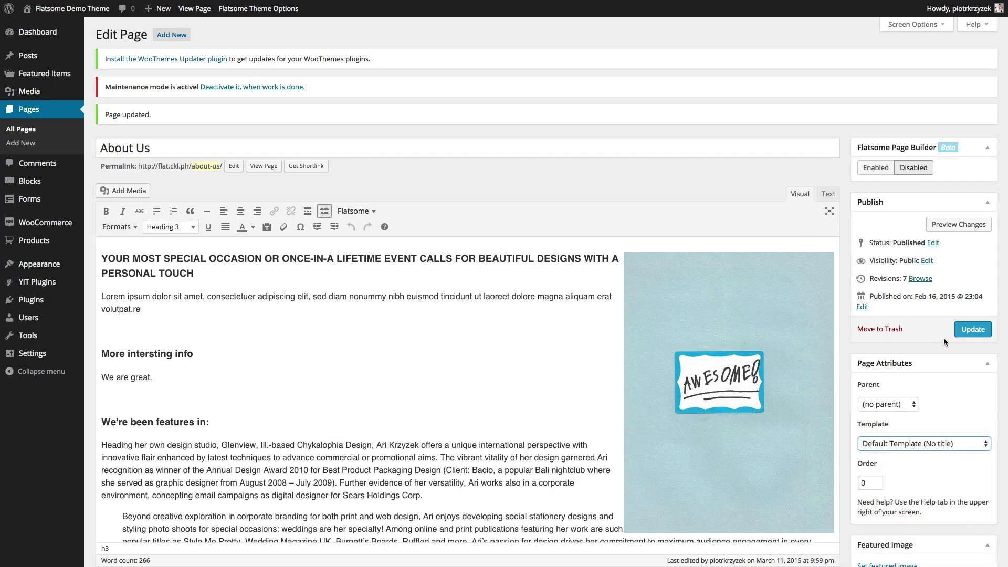
pyautogui.click(960, 333)
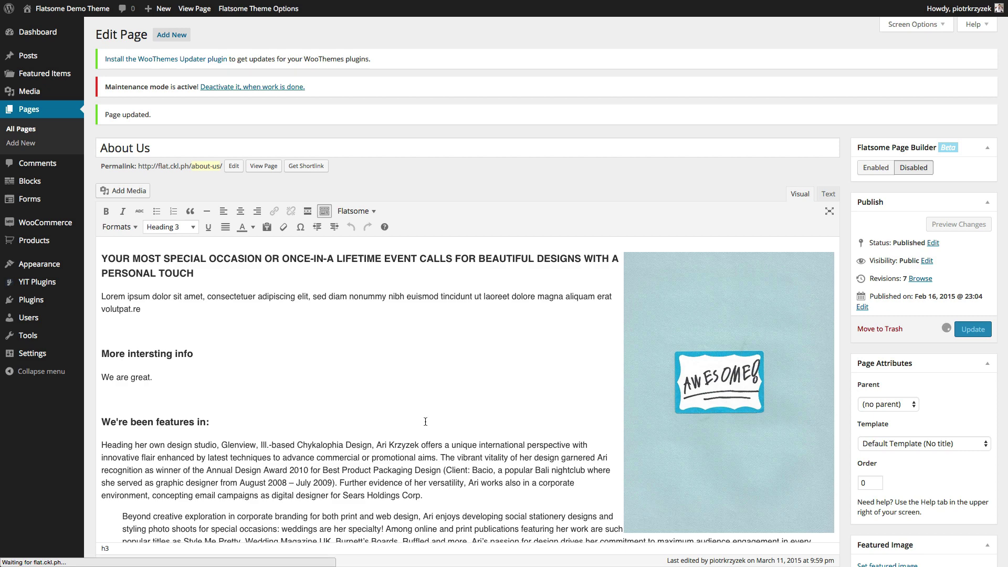
pyautogui.hotkey('ctrl', 'Tab')
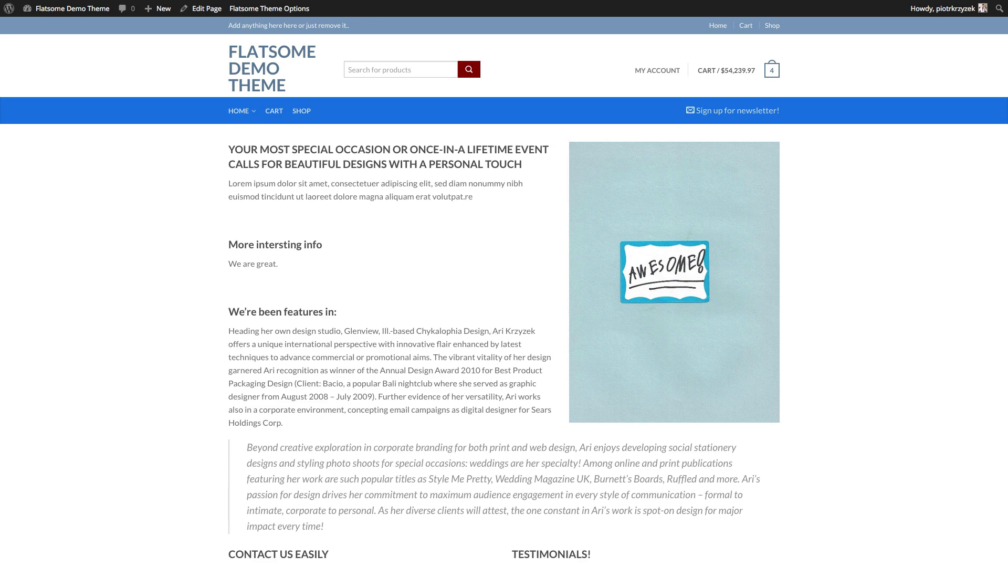
# Set the About Us page's template to Full Width (100%), update it, and check the layout down the live page
pyautogui.hotkey('ctrl', 'Tab')
pyautogui.click(932, 444)
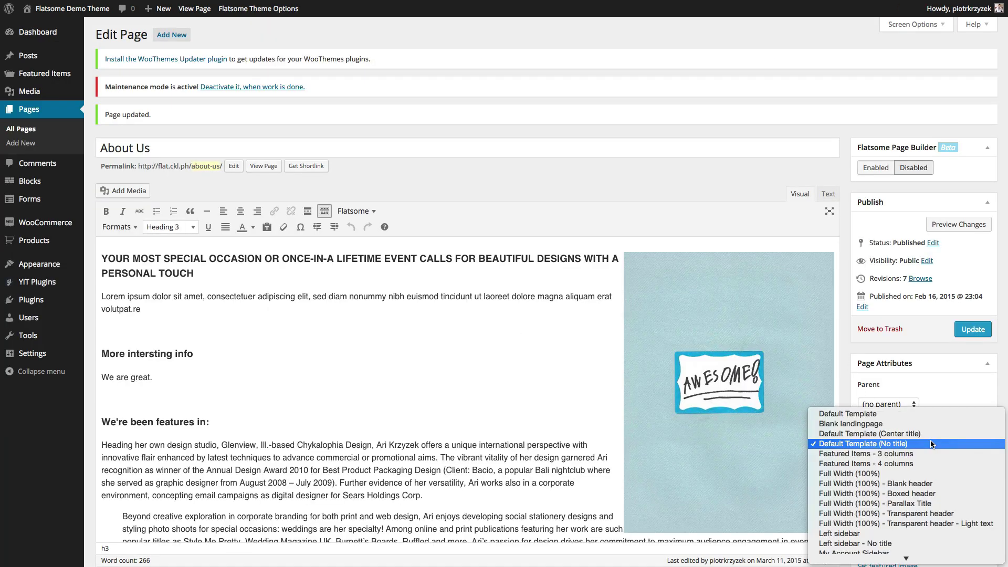
pyautogui.scroll(-3, 932, 444)
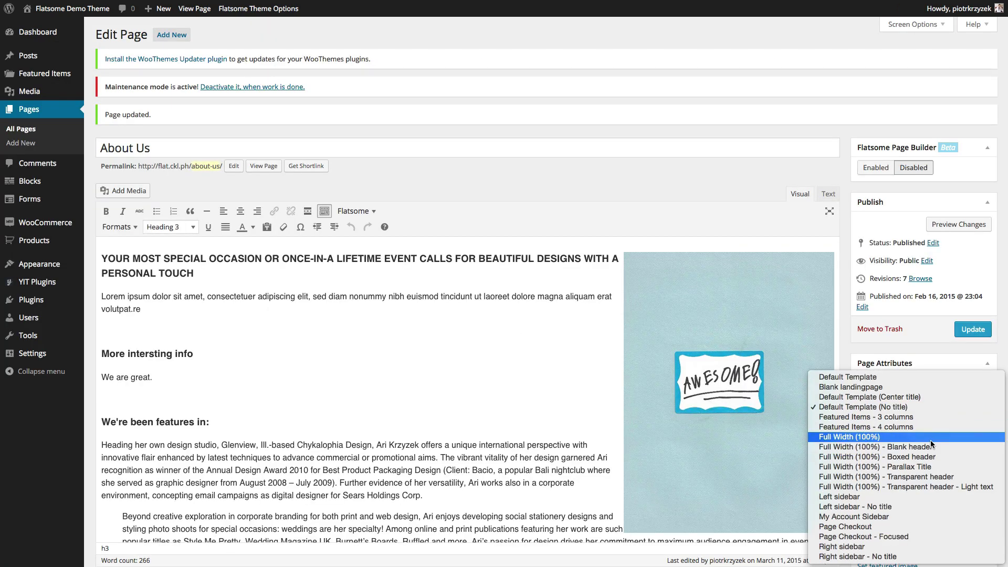
pyautogui.click(931, 440)
pyautogui.click(973, 330)
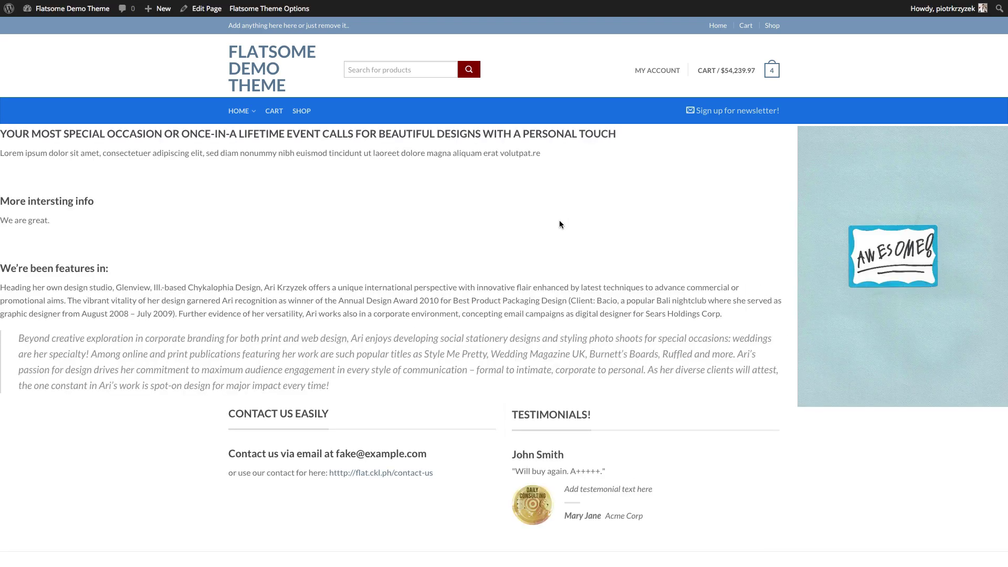
pyautogui.scroll(-1, 454, 248)
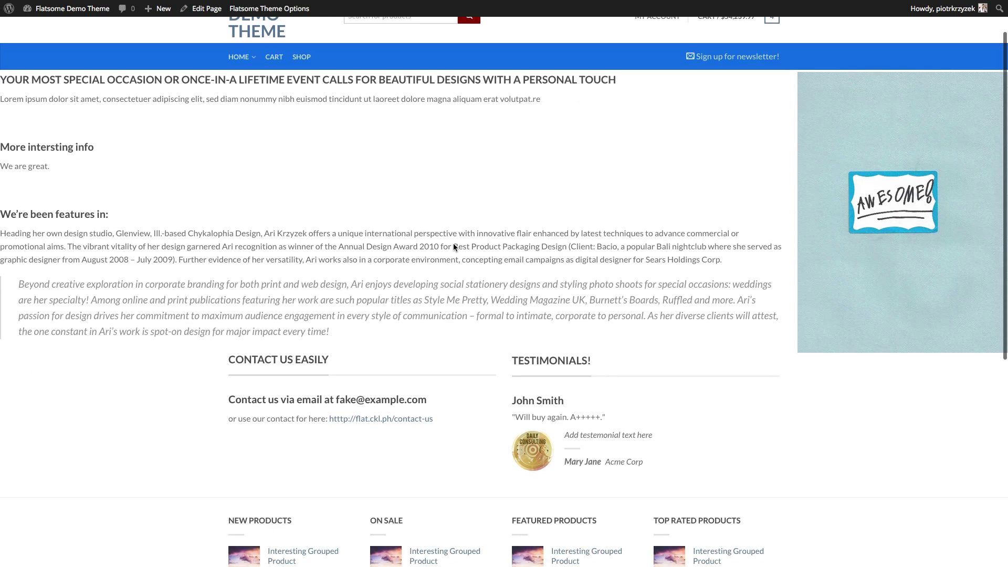
pyautogui.scroll(-2, 454, 248)
pyautogui.scroll(-1, 454, 248)
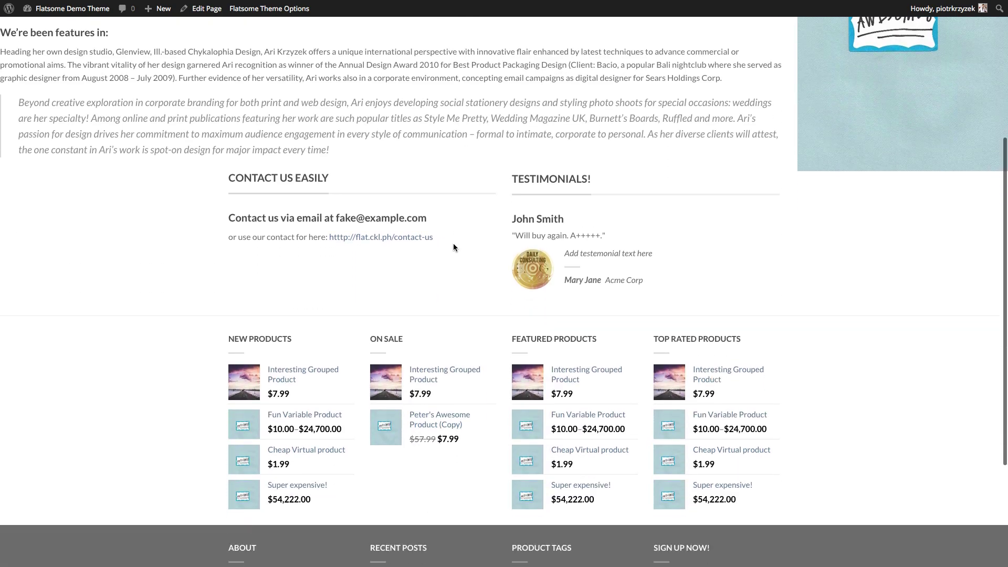
pyautogui.scroll(3, 454, 244)
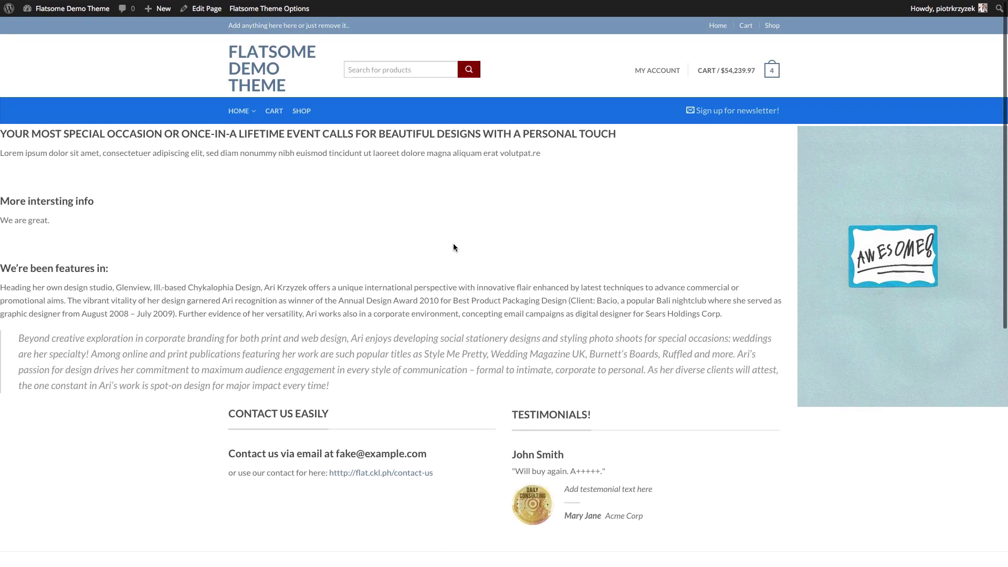
# Review the About Us page down to its footer, and update it with the Full Width (100%) - Blank header template
pyautogui.scroll(-2, 453, 244)
pyautogui.scroll(-3, 455, 240)
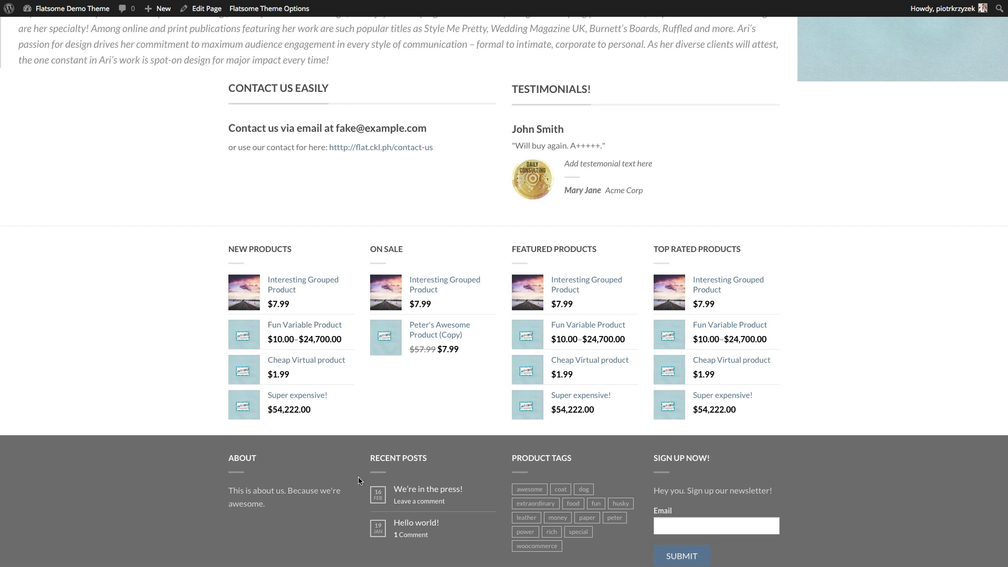
pyautogui.scroll(6, 359, 478)
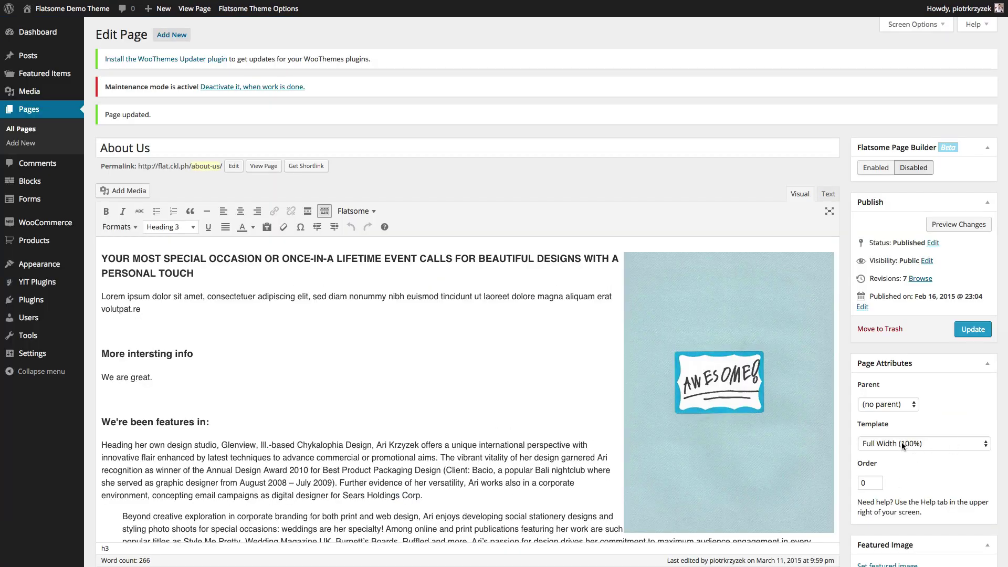
pyautogui.click(904, 444)
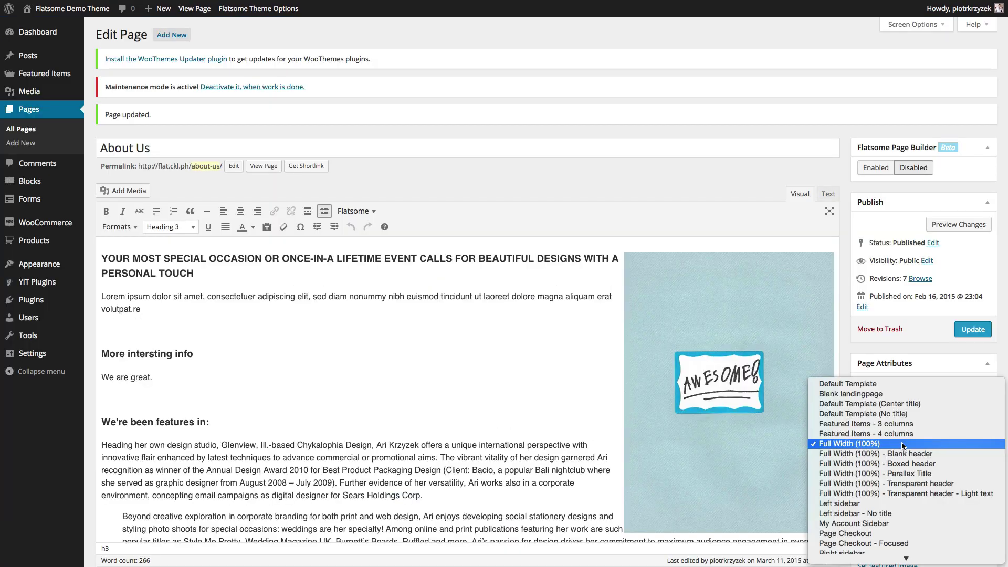
pyautogui.click(903, 454)
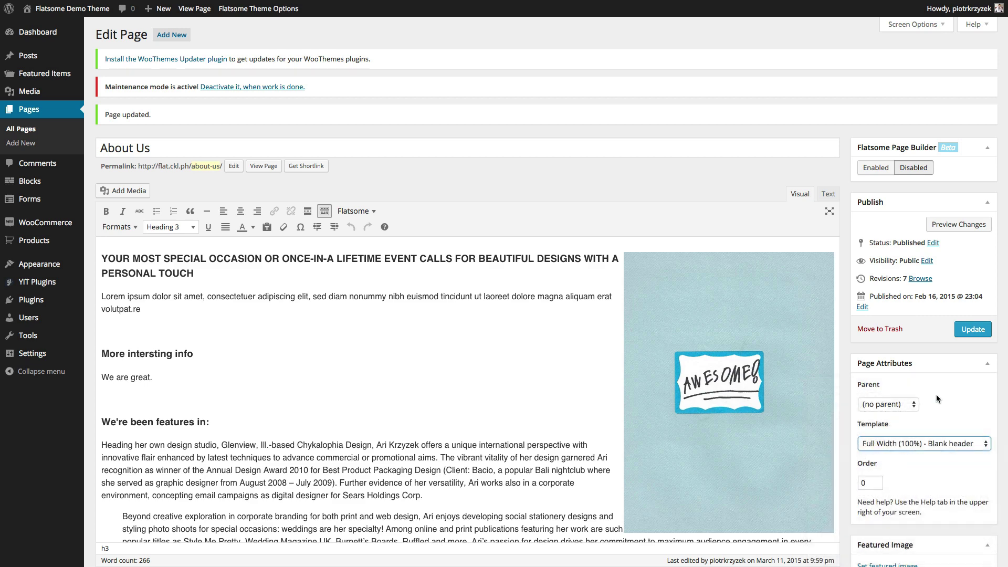
pyautogui.click(972, 330)
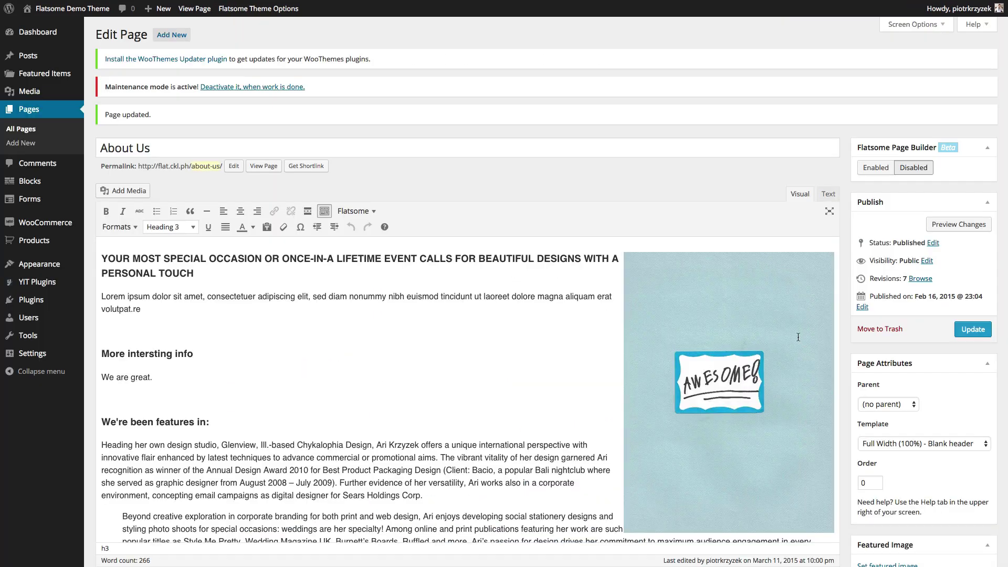
# Set the About Us page's template to Full Width (100%) - Boxed header, update it, and check the header on the site
pyautogui.click(891, 445)
pyautogui.click(891, 455)
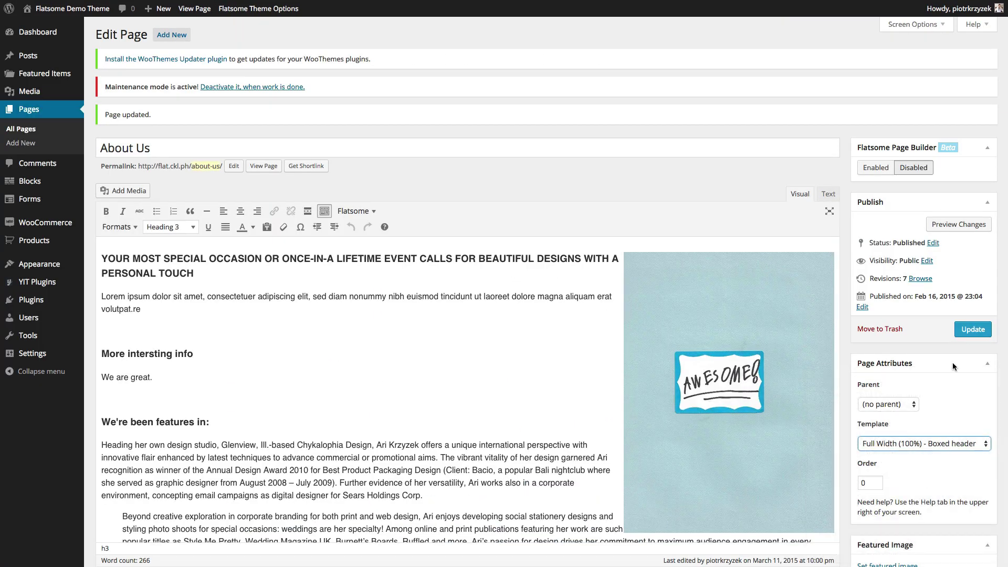
pyautogui.click(973, 329)
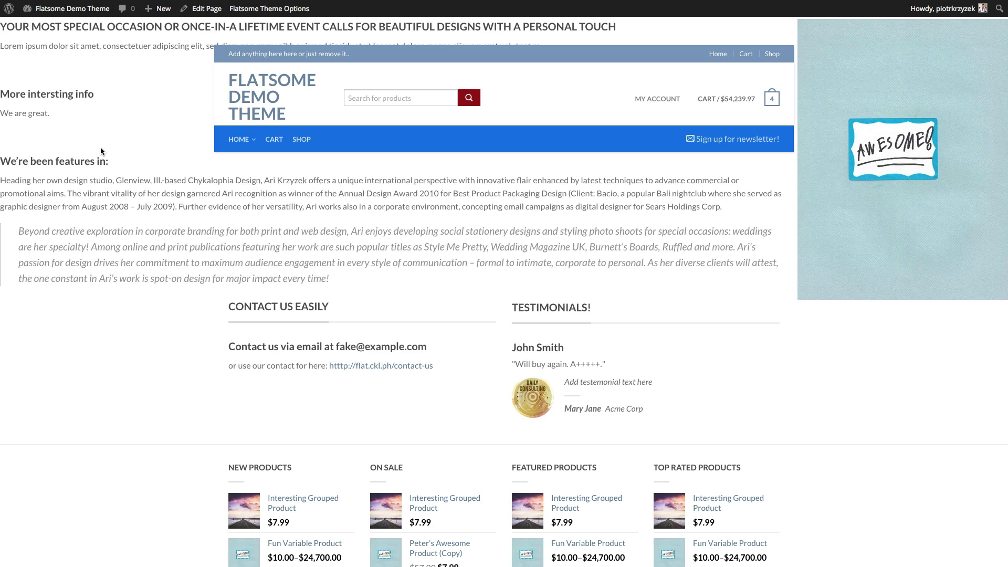
pyautogui.press('super+w')
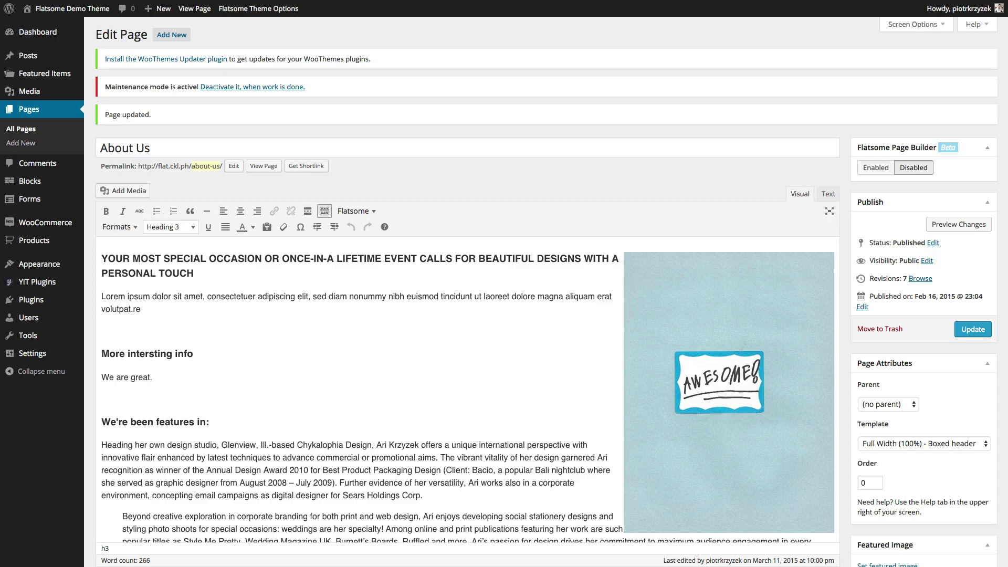
# Set the About Us page's template to Full Width (100%) - Parallax Title, update it, and check how the title behaves while scrolling the live page
pyautogui.click(912, 445)
pyautogui.click(913, 455)
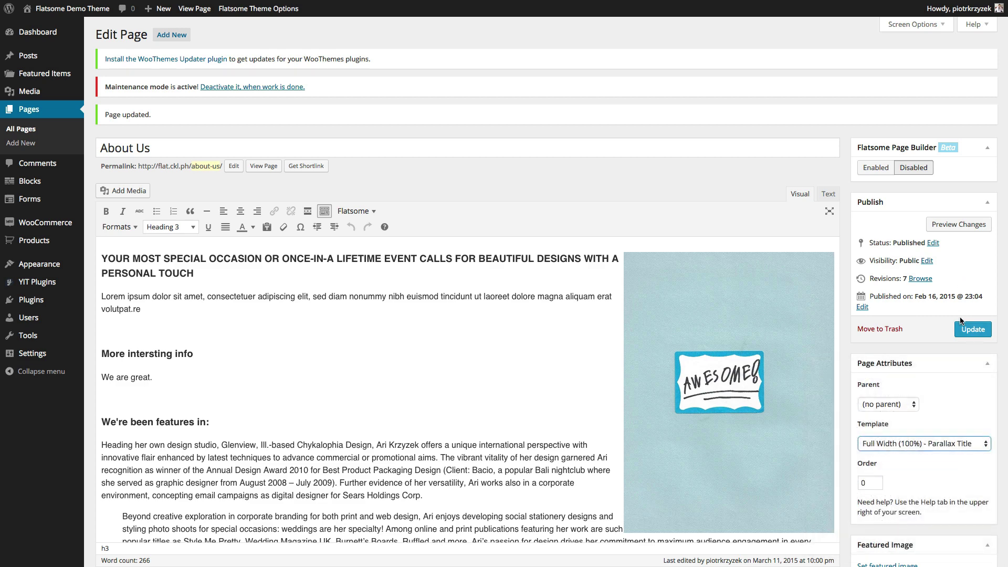
pyautogui.click(968, 329)
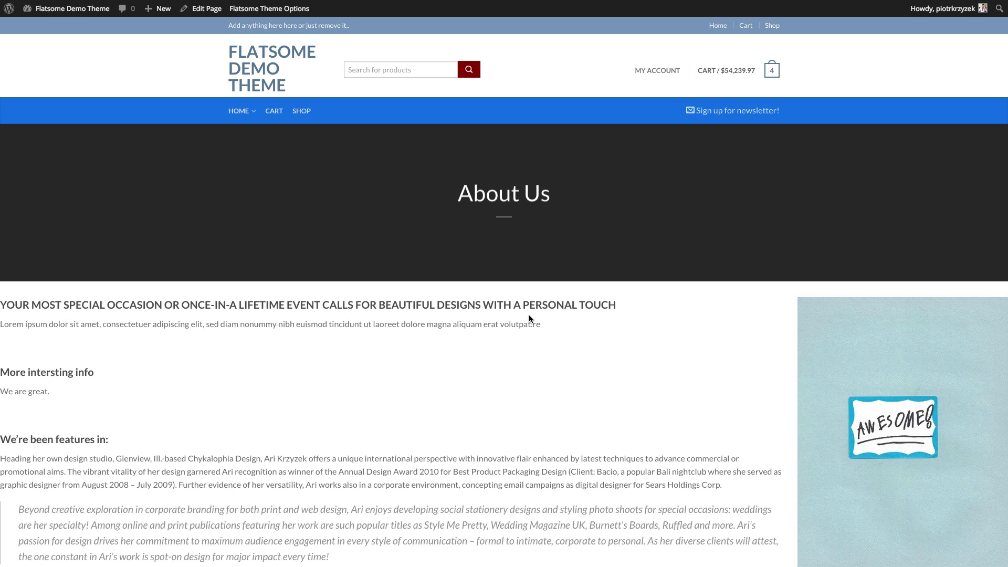
pyautogui.scroll(-3, 529, 318)
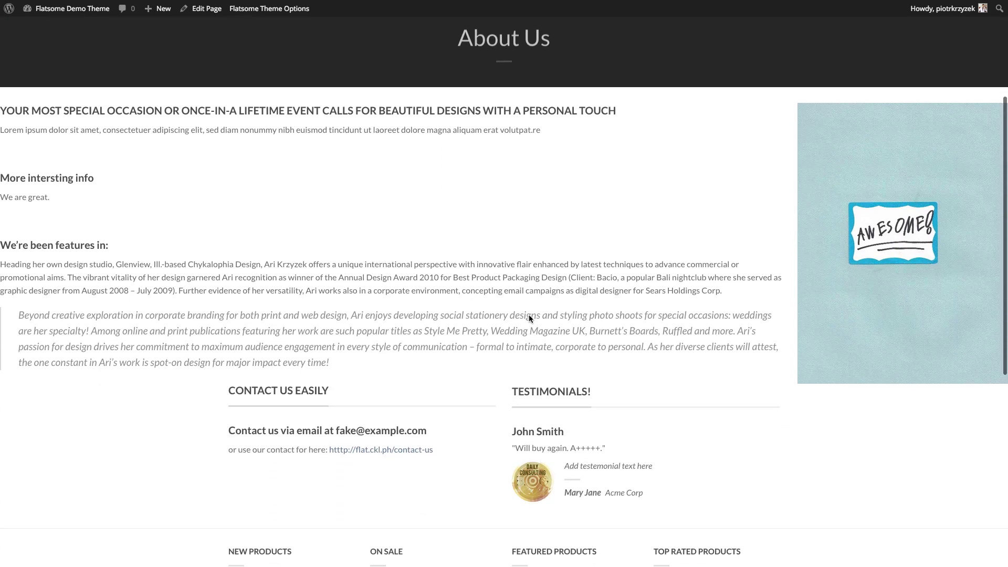
pyautogui.scroll(3, 530, 318)
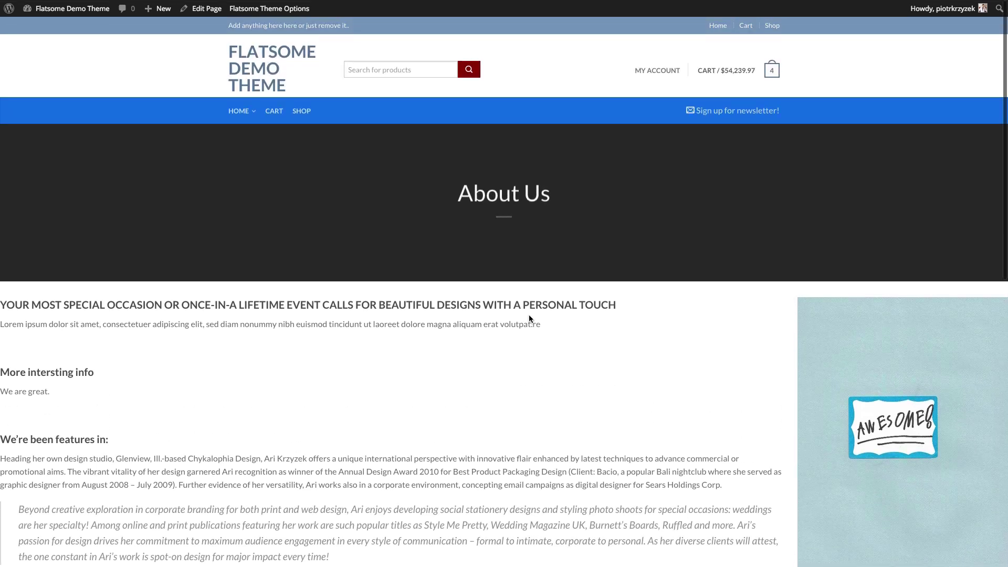
pyautogui.scroll(-3, 529, 316)
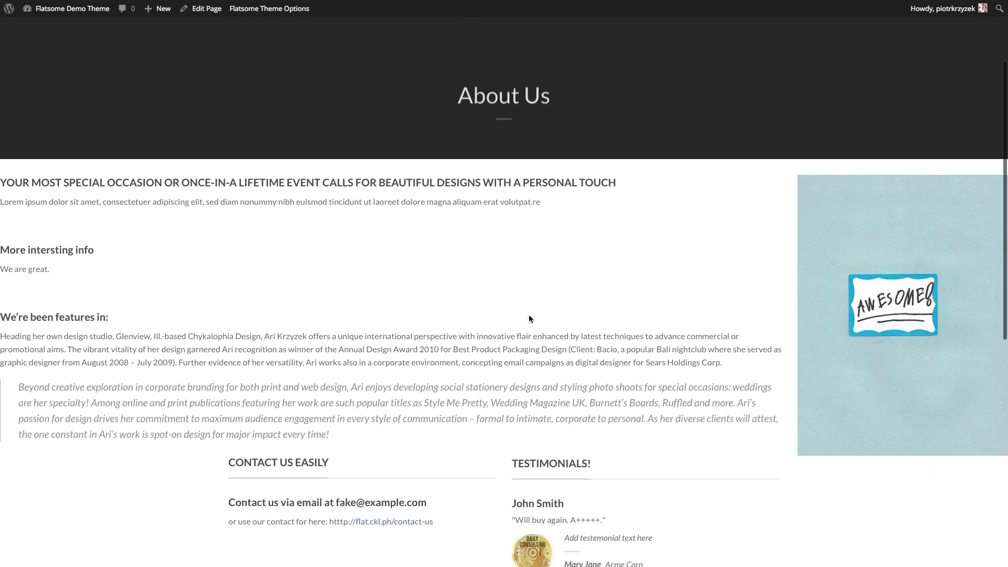
pyautogui.scroll(3, 529, 318)
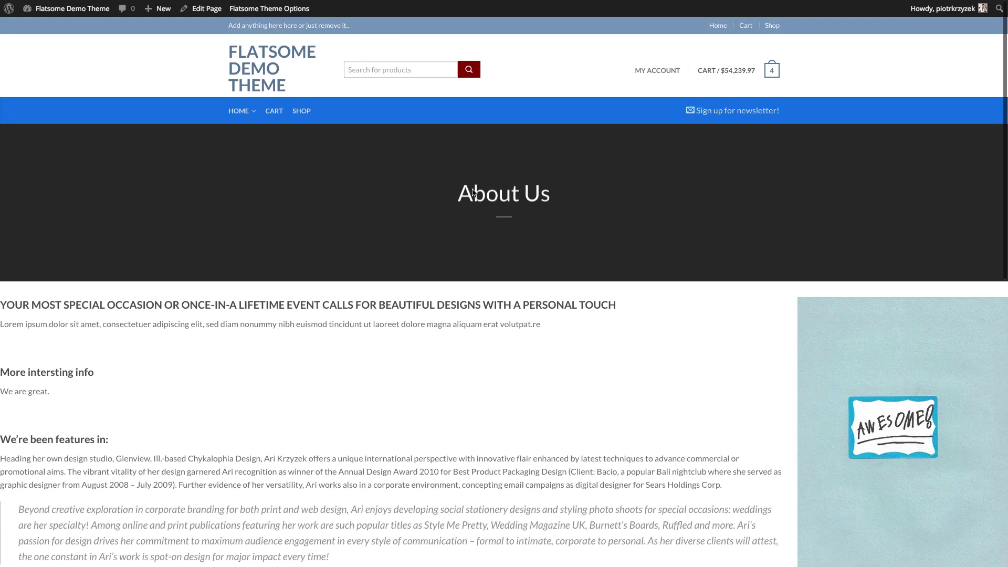
pyautogui.scroll(-2, 496, 347)
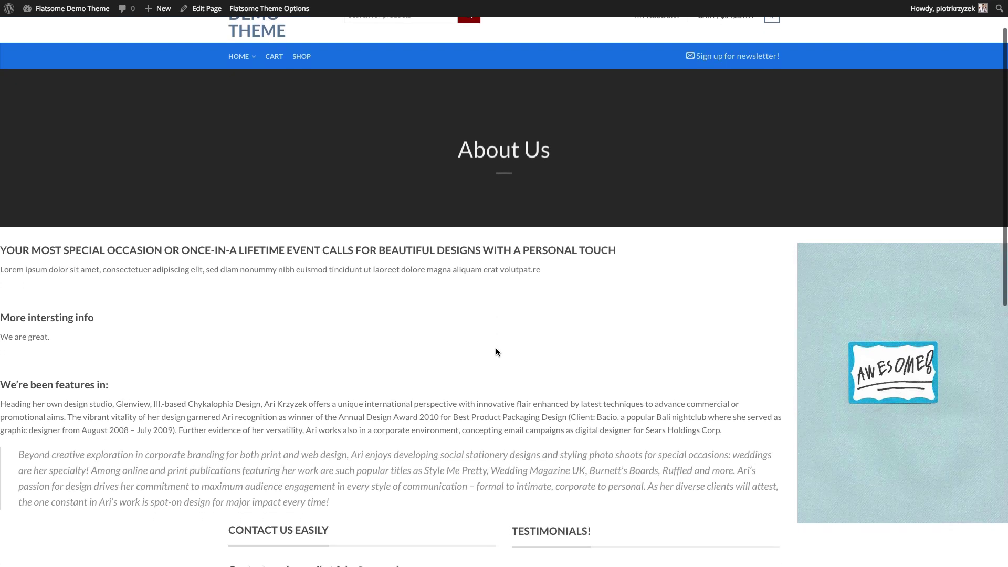
pyautogui.scroll(-3, 496, 348)
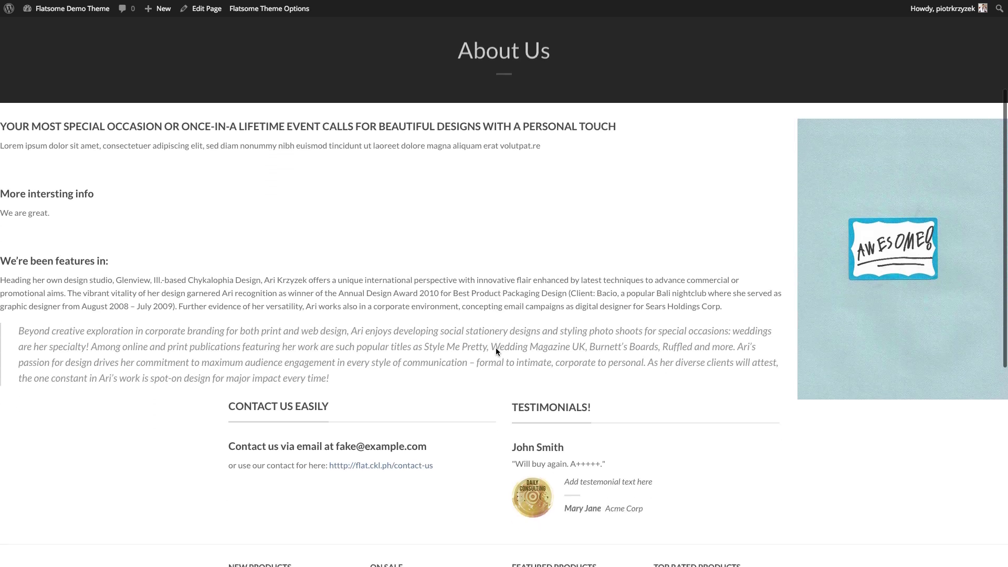
pyautogui.scroll(5, 496, 348)
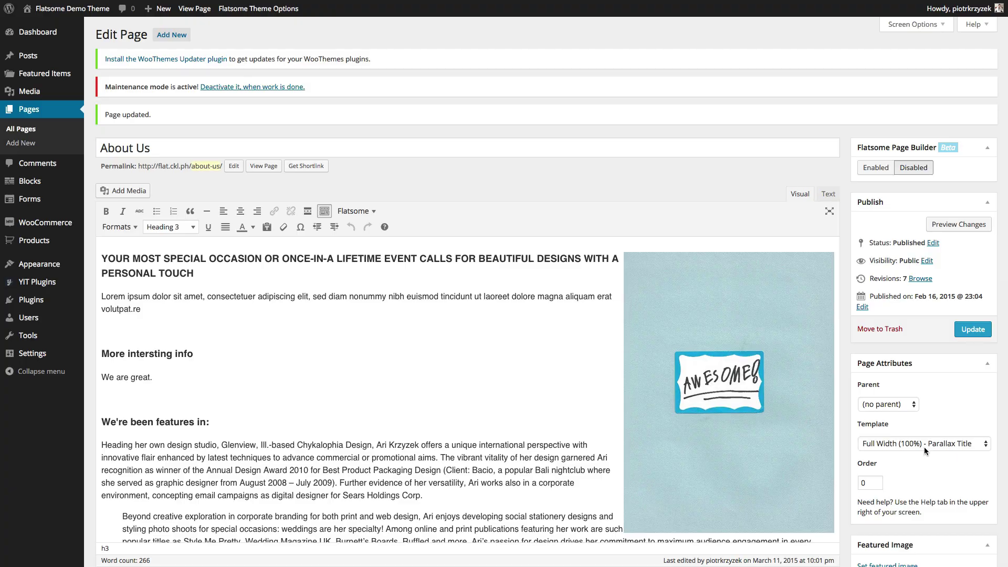
# Set the About Us page's template to Full Width (100%) - Transparent header, update it, and inspect the header on the reloaded page
pyautogui.click(926, 446)
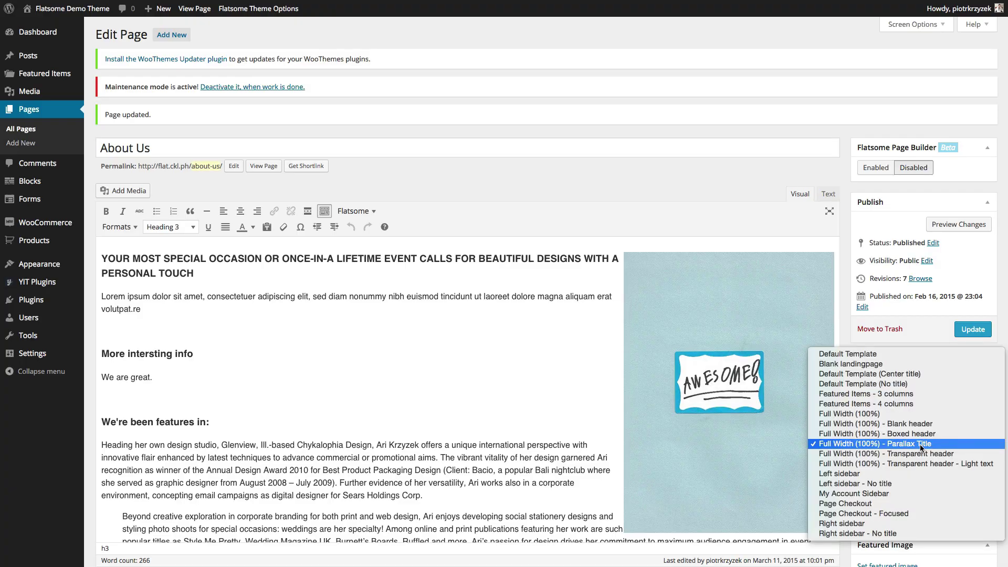
pyautogui.click(908, 456)
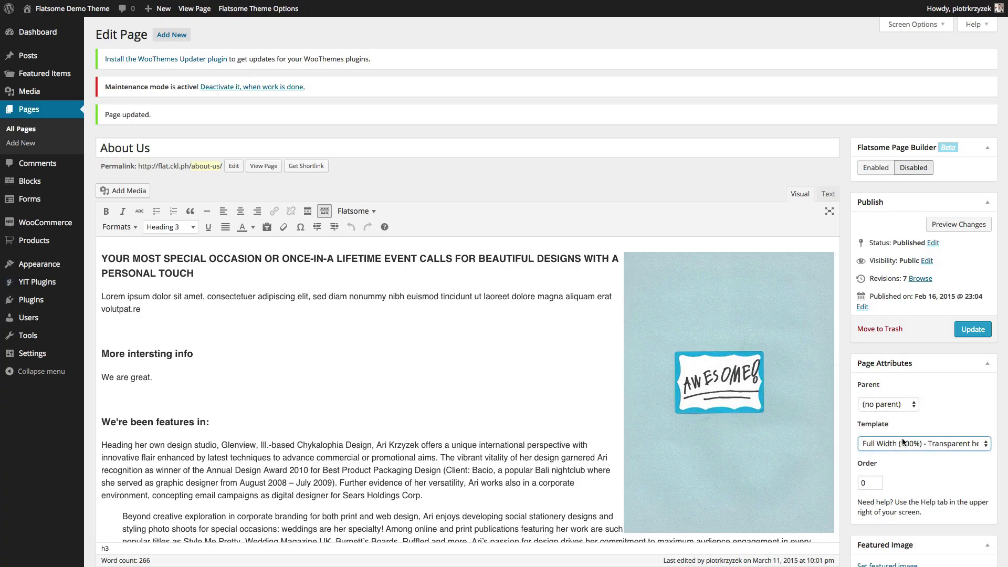
pyautogui.click(985, 327)
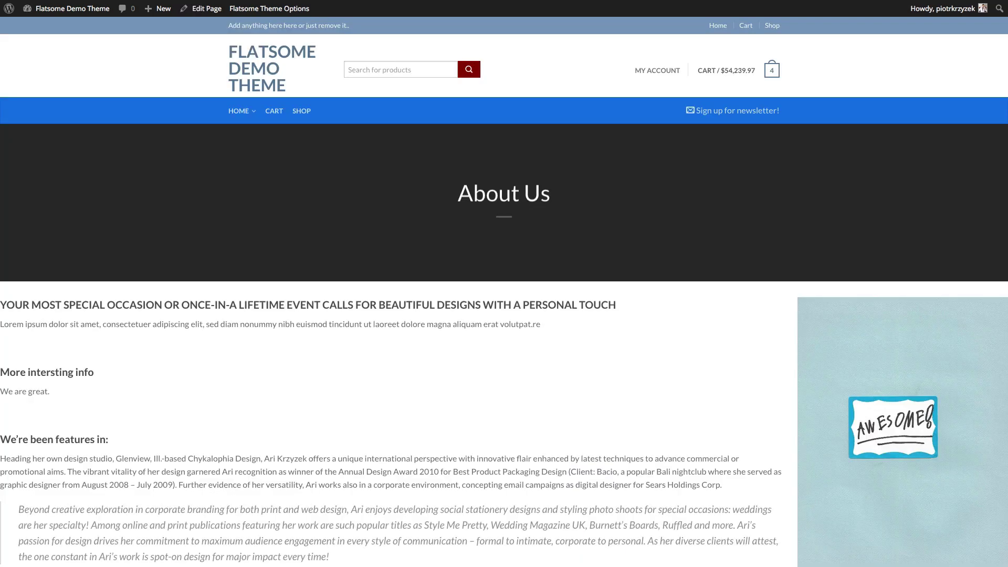
pyautogui.press('super+r')
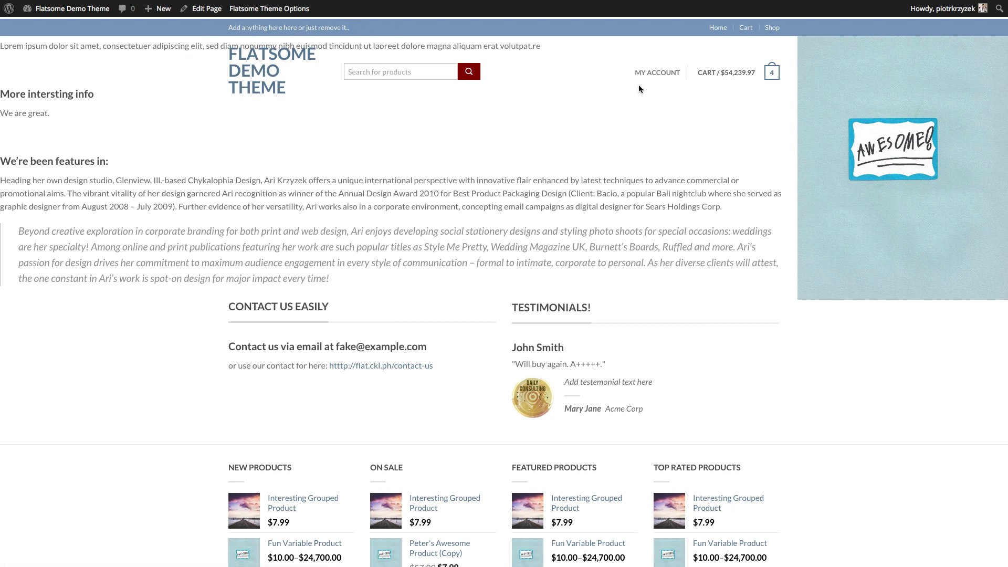
pyautogui.moveTo(556, 148); pyautogui.dragTo(256, 114)
# Switch the About Us page's template to Full Width (100%) - Transparent header - Light text and update the page
pyautogui.hotkey('ctrl', 'shift', 'Tab')
pyautogui.click(902, 449)
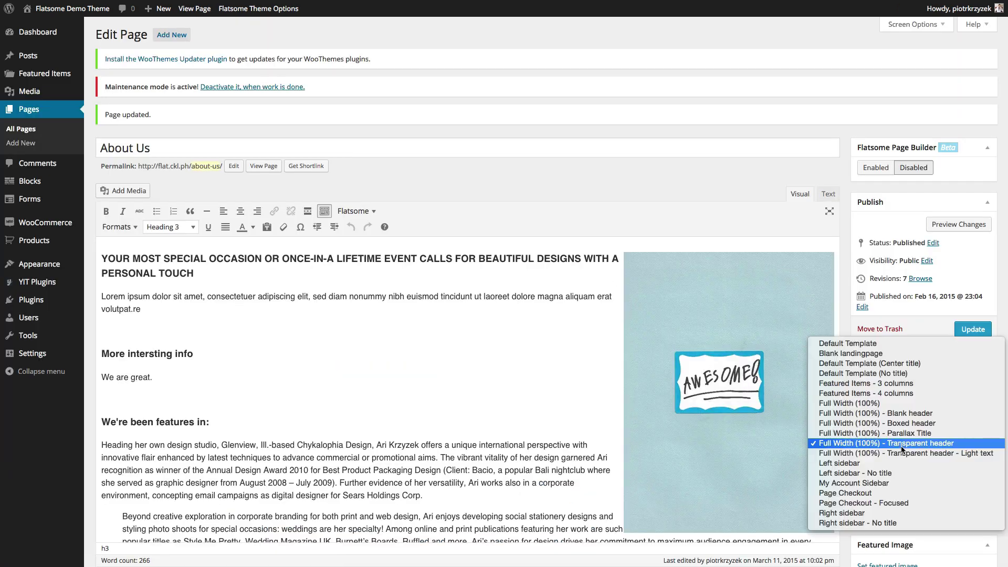
pyautogui.click(889, 454)
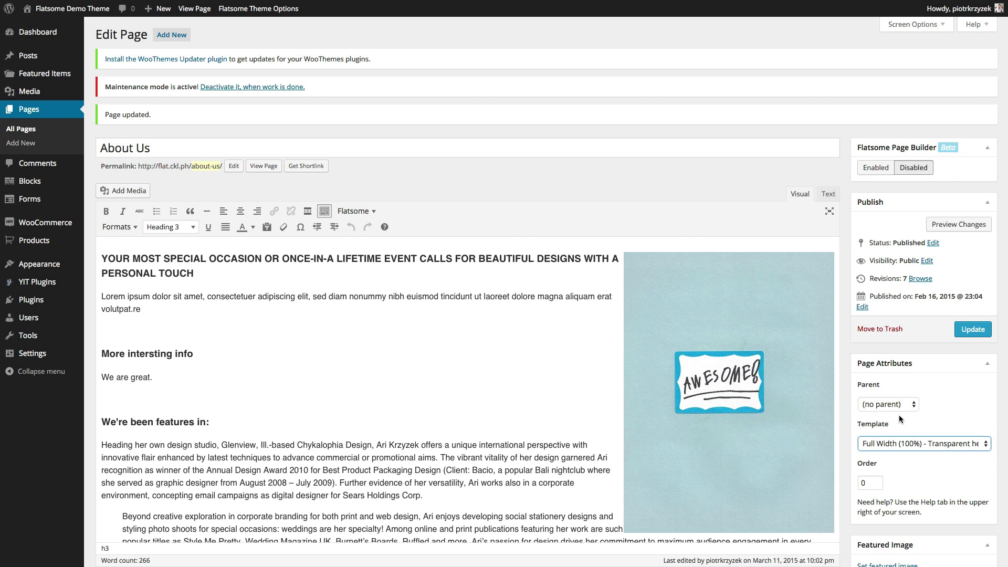
pyautogui.click(981, 331)
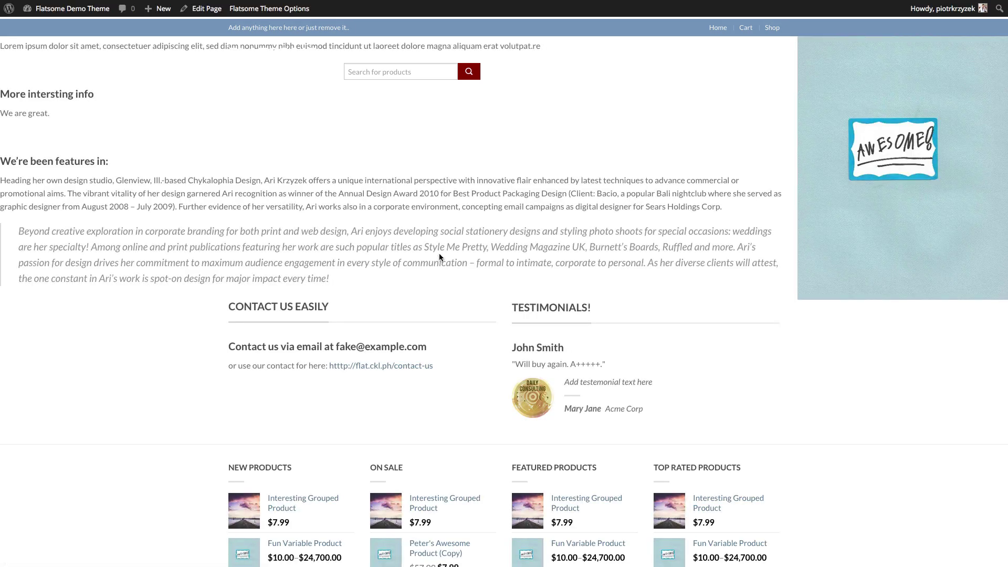
# Highlight the header area and upper content of the live About Us page to examine the light header text
pyautogui.moveTo(712, 208); pyautogui.dragTo(173, 55)
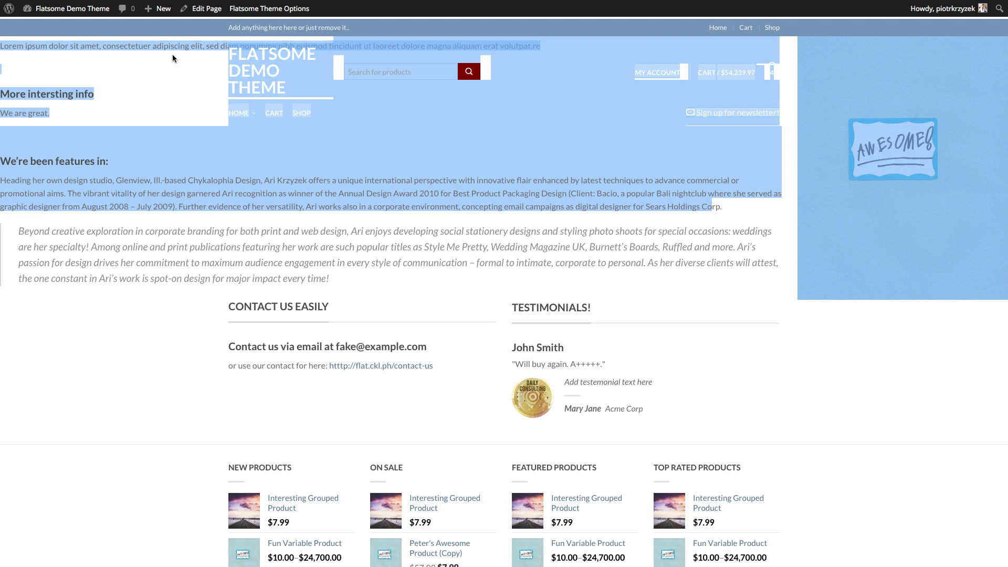
pyautogui.click(172, 58)
pyautogui.moveTo(188, 58); pyautogui.dragTo(760, 193)
pyautogui.click(765, 193)
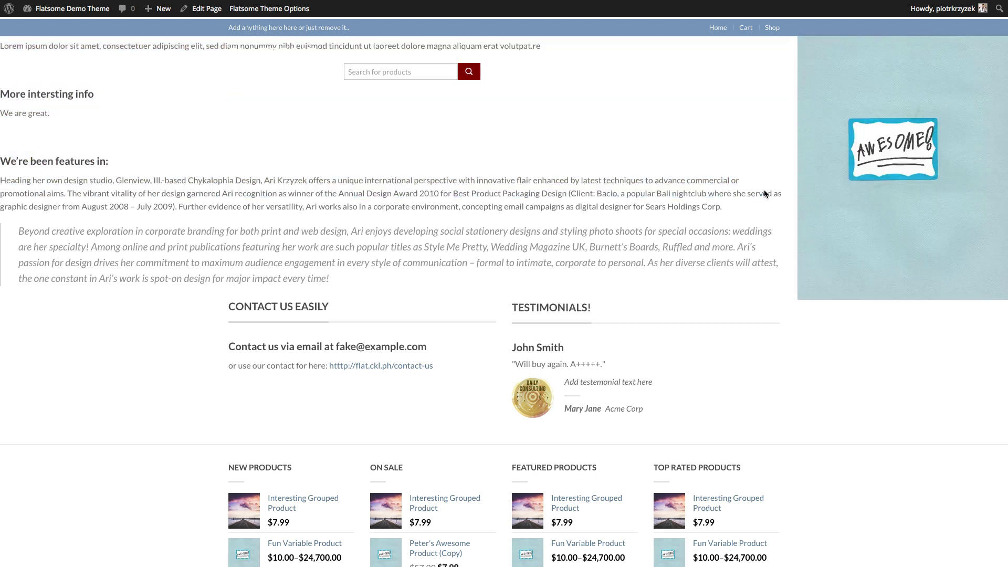
pyautogui.moveTo(759, 184); pyautogui.dragTo(213, 71)
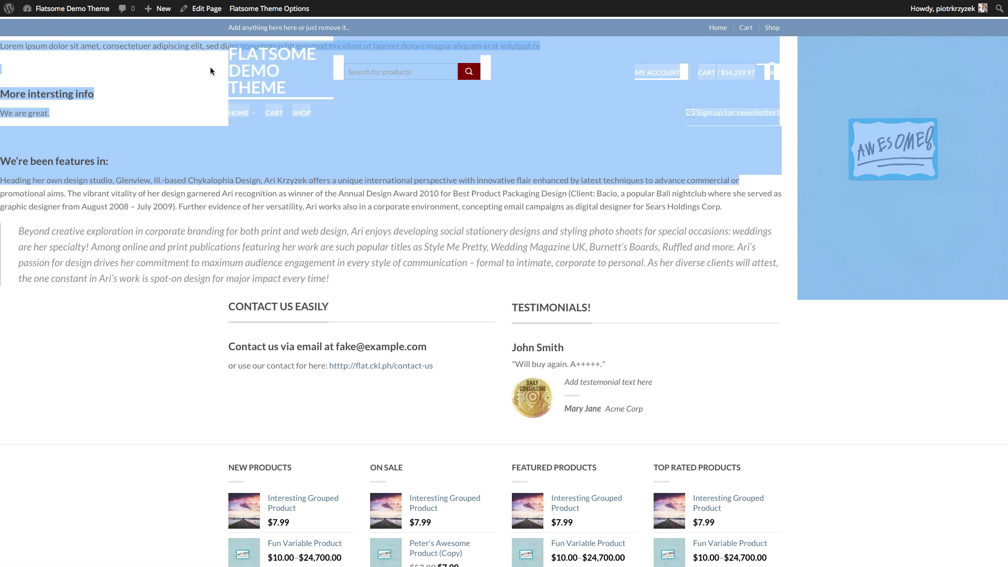
pyautogui.click(205, 68)
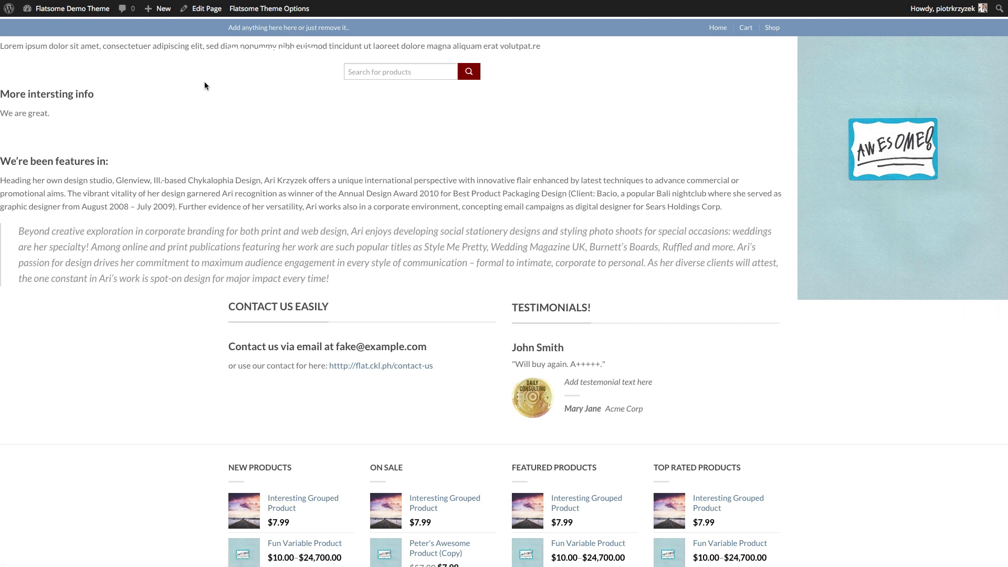
pyautogui.moveTo(169, 66); pyautogui.dragTo(213, 53)
pyautogui.click(789, 208)
pyautogui.click(214, 52)
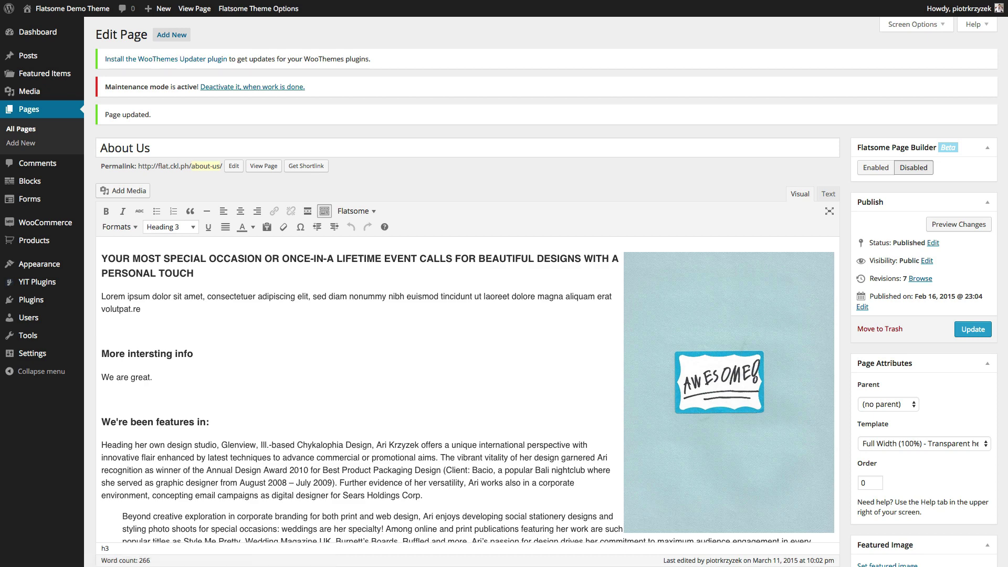
# Set the About Us page's template to Left sidebar, update it, and check the sidebar on the site before returning to the editor
pyautogui.click(934, 444)
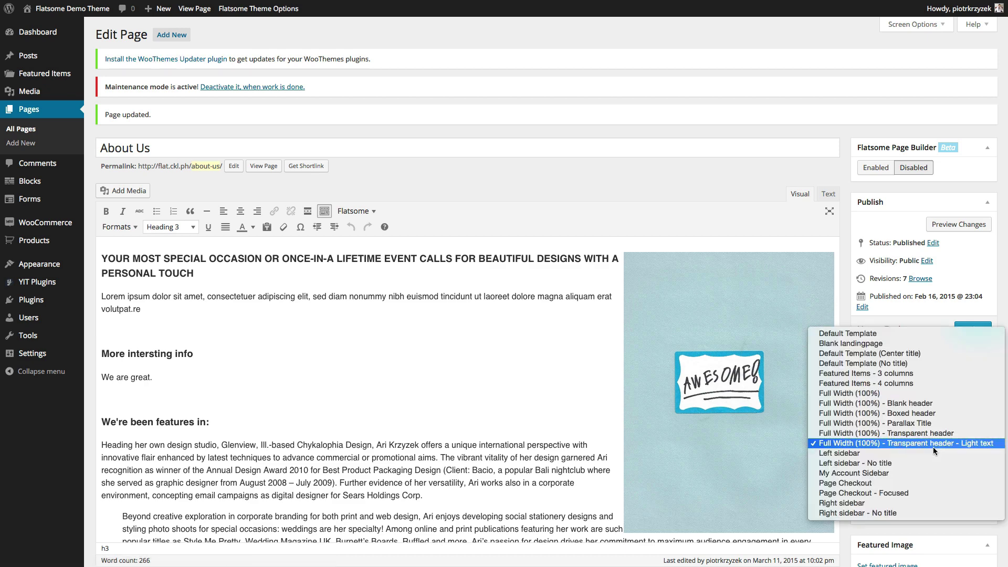
pyautogui.click(917, 453)
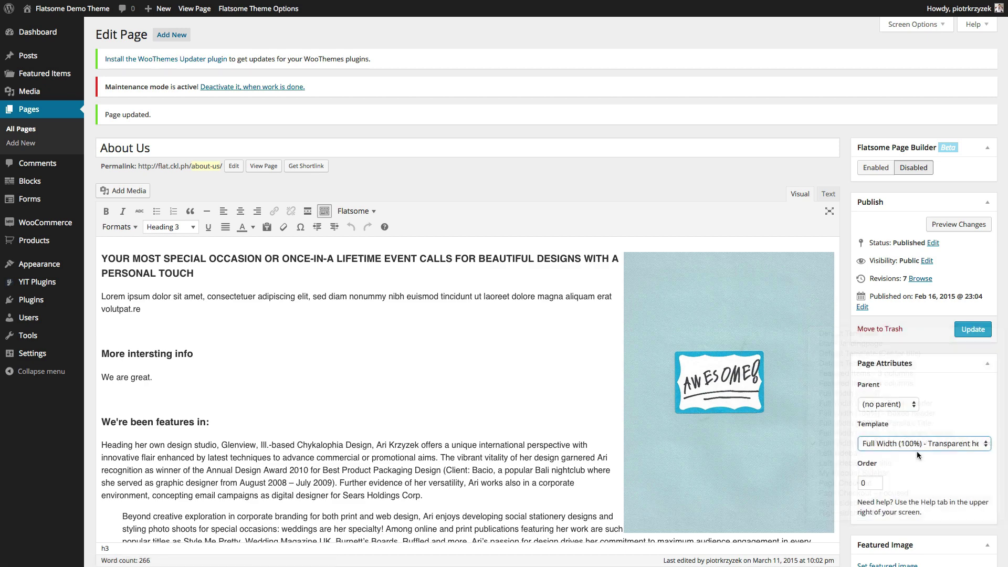
pyautogui.click(977, 328)
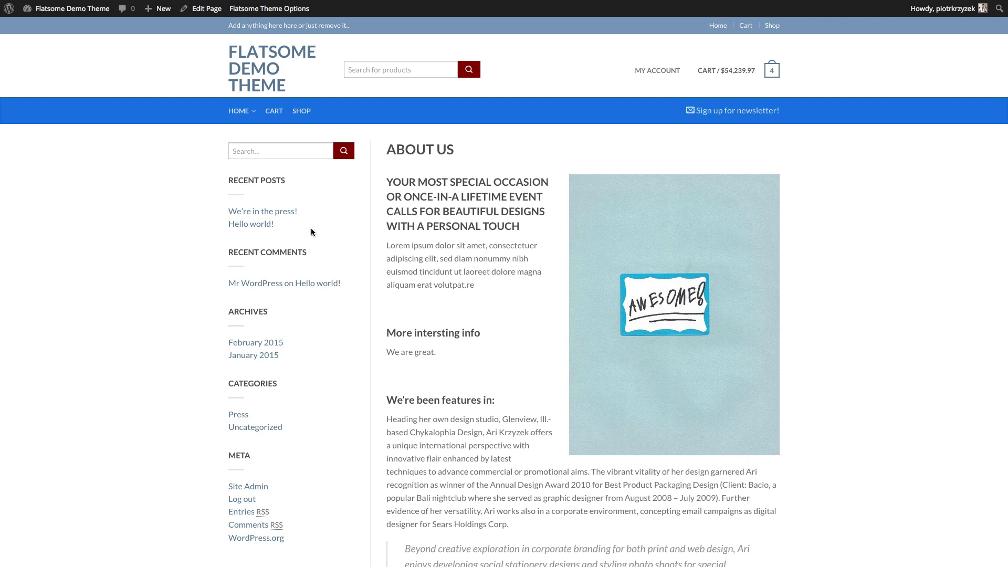
pyautogui.scroll(-3, 305, 242)
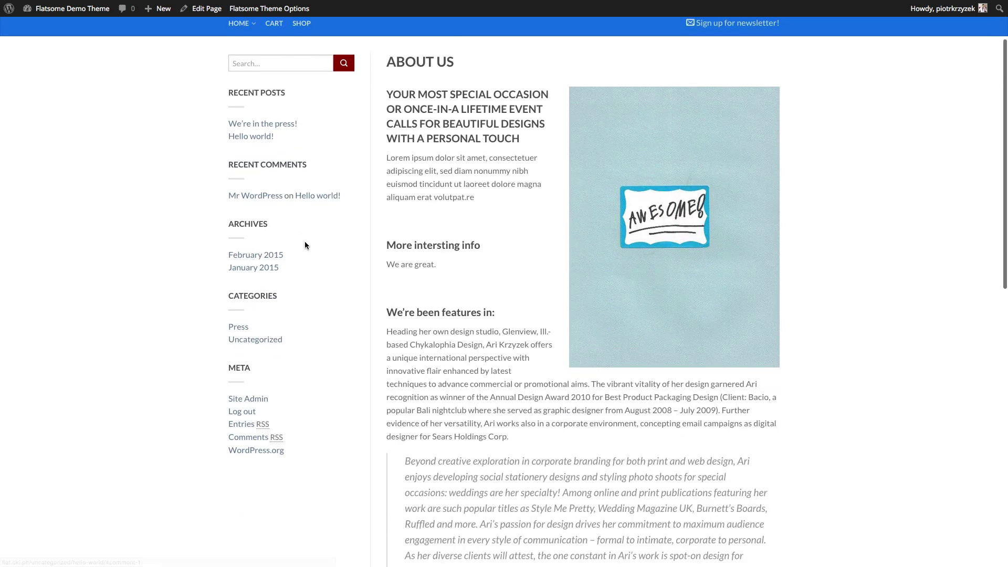
pyautogui.scroll(3, 305, 242)
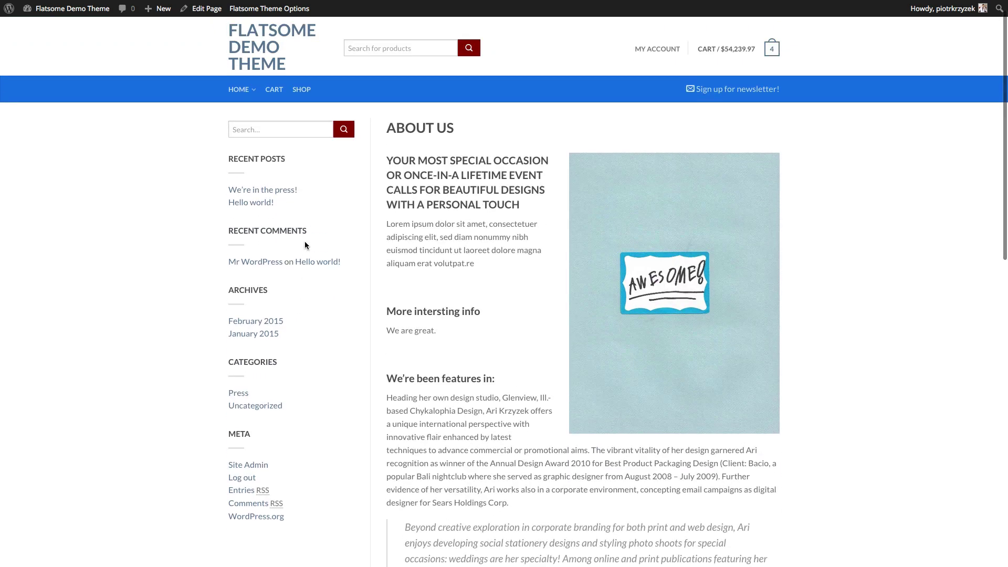
pyautogui.press('super+Left')
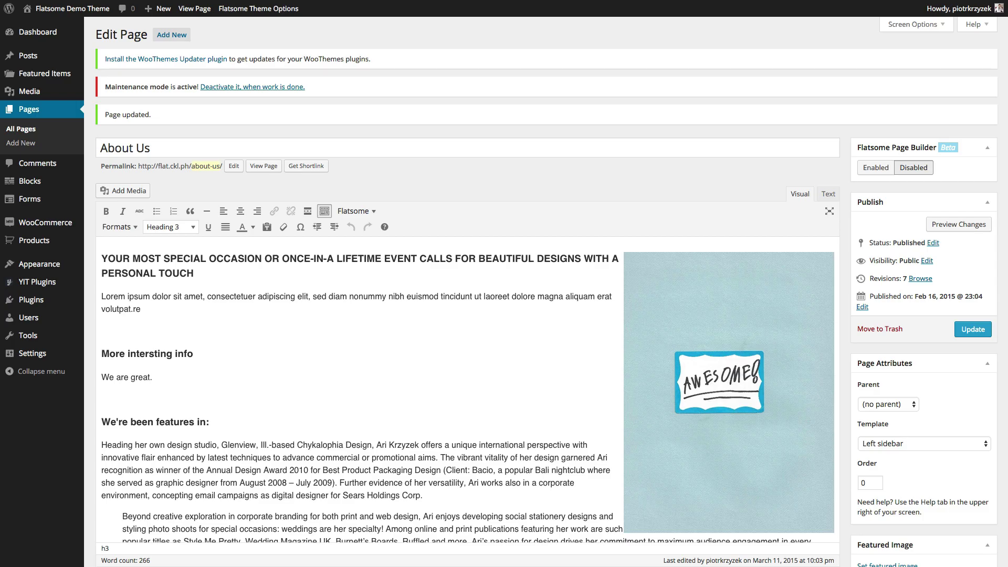
# Set the About Us page's template to Left sidebar - No title, update it, and reload the live page
pyautogui.moveTo(53, 267)
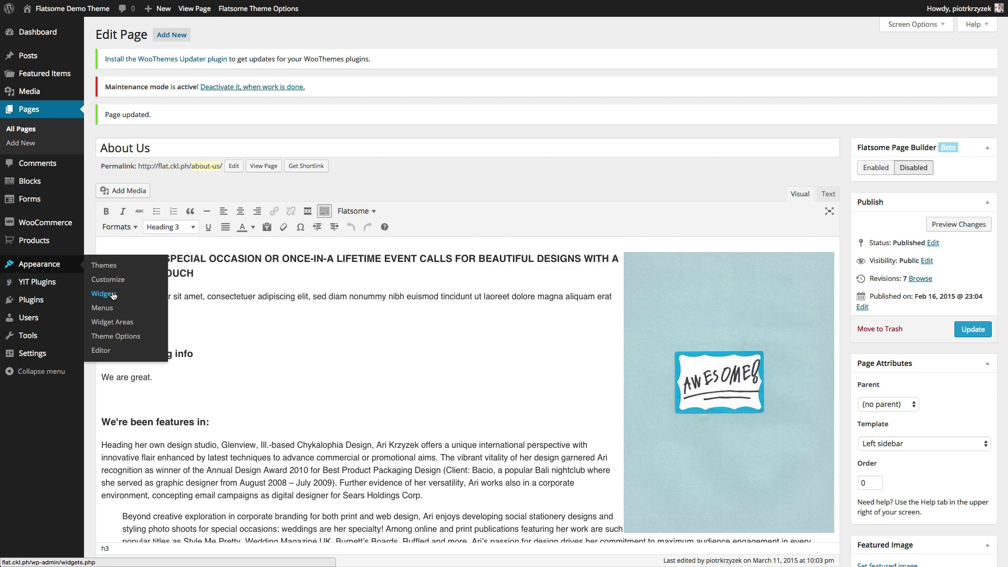
pyautogui.click(873, 445)
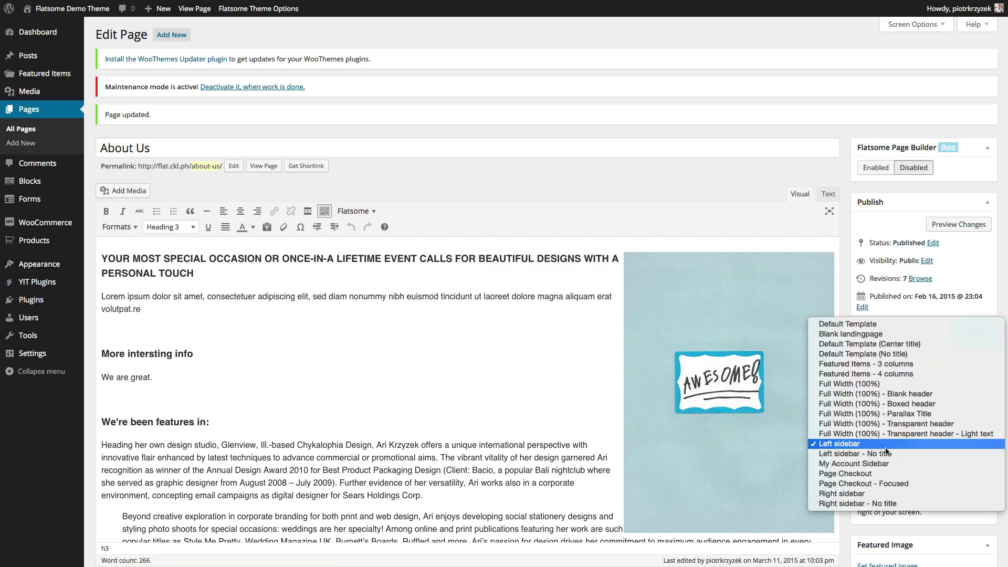
pyautogui.click(873, 453)
pyautogui.click(973, 329)
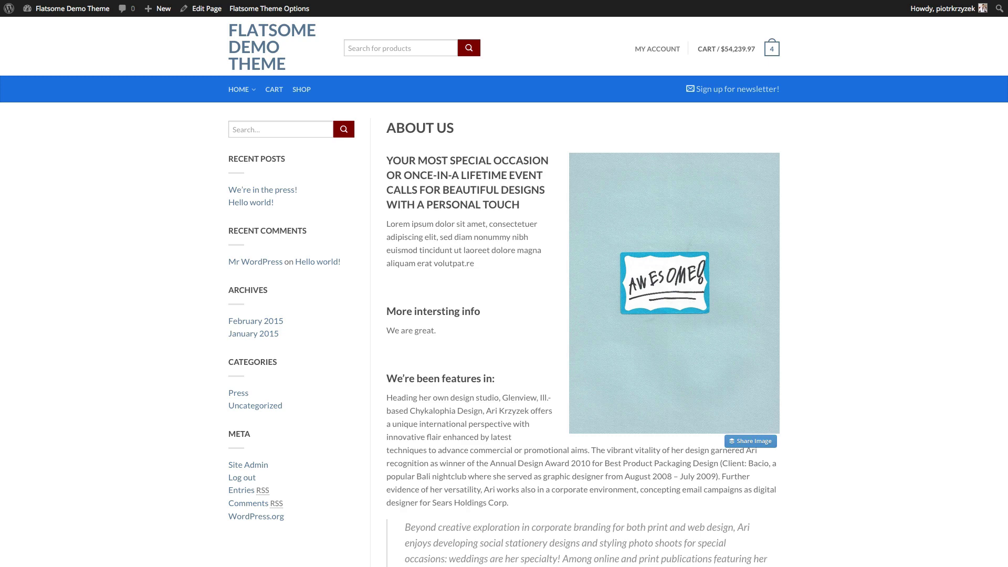
pyautogui.press('super+r')
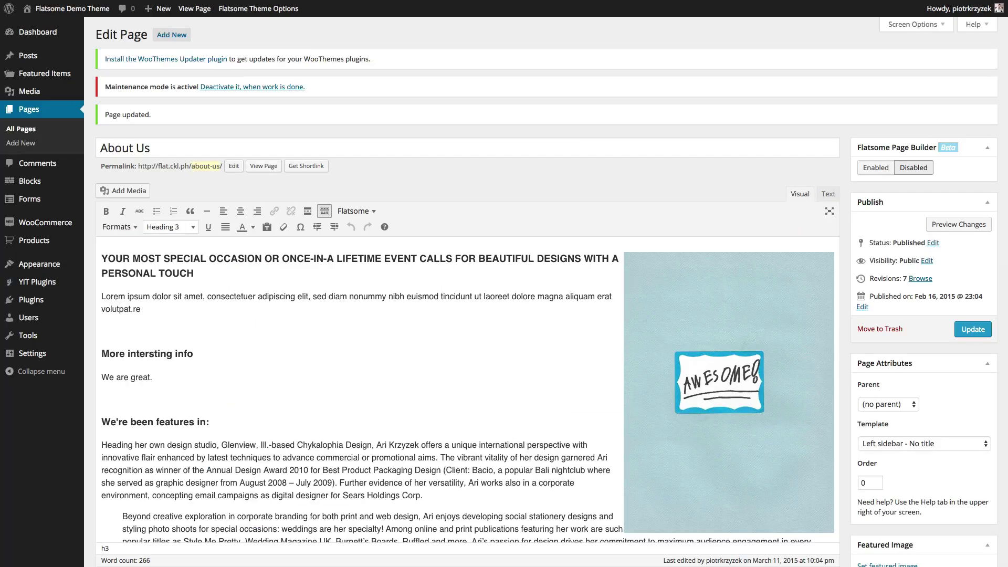
# Switch the About Us page's template to Right sidebar, update it, and check the sidebar on the reloaded live page
pyautogui.press('super+bracketleft')
pyautogui.click(918, 444)
pyautogui.click(904, 474)
pyautogui.click(973, 329)
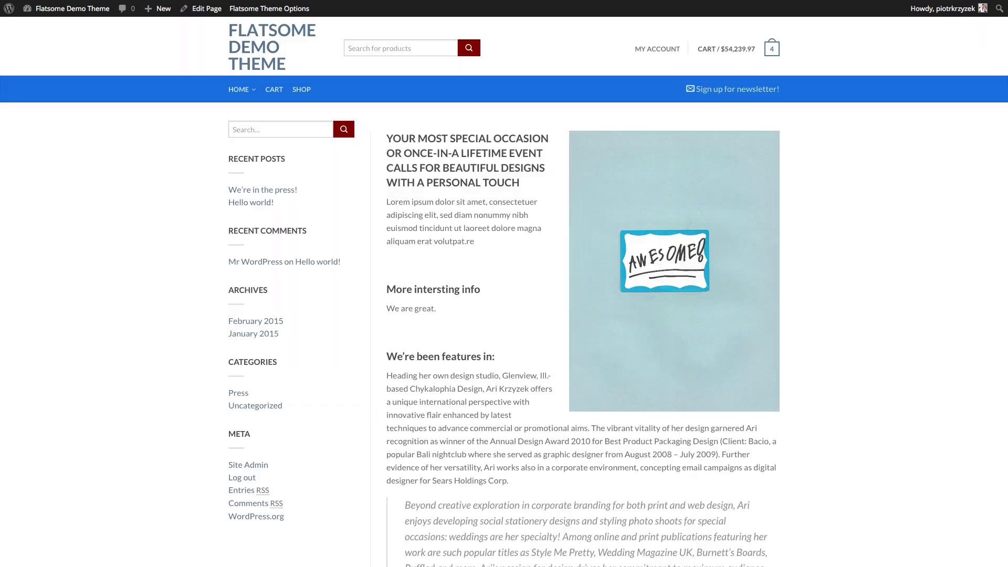
pyautogui.press('super+r')
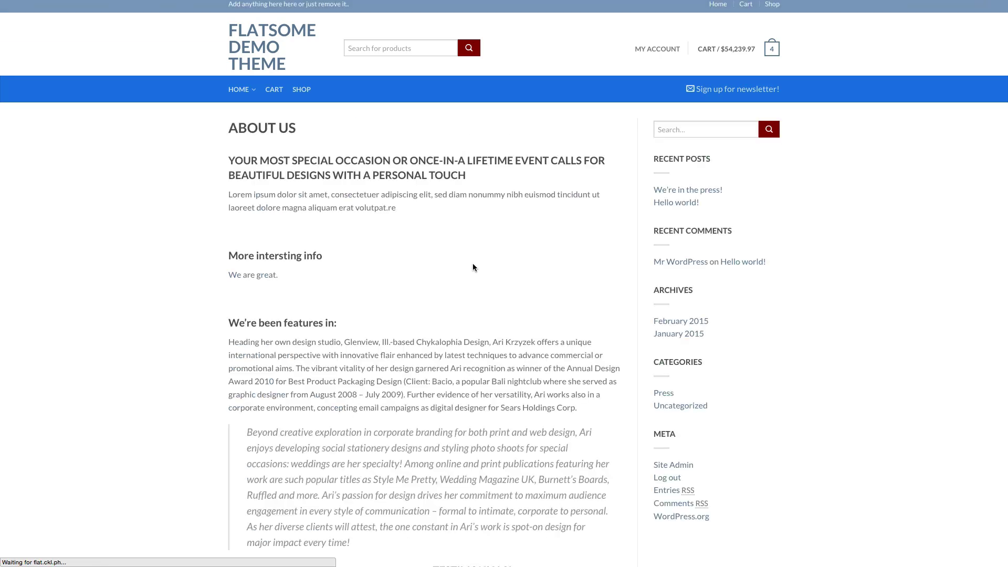
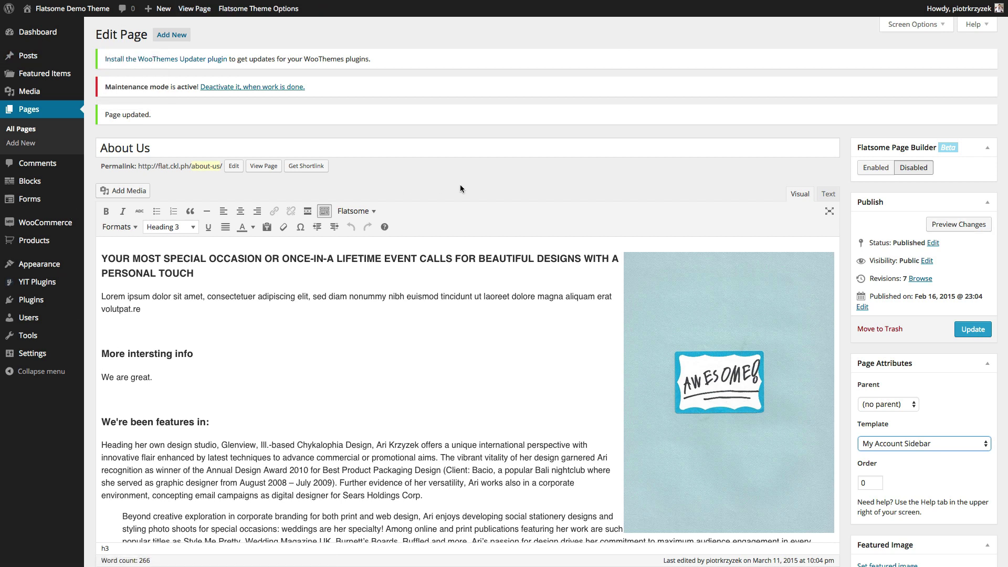
# Apply the My Account Sidebar template to the About Us page, update it, and look through the live page
pyautogui.click(477, 188)
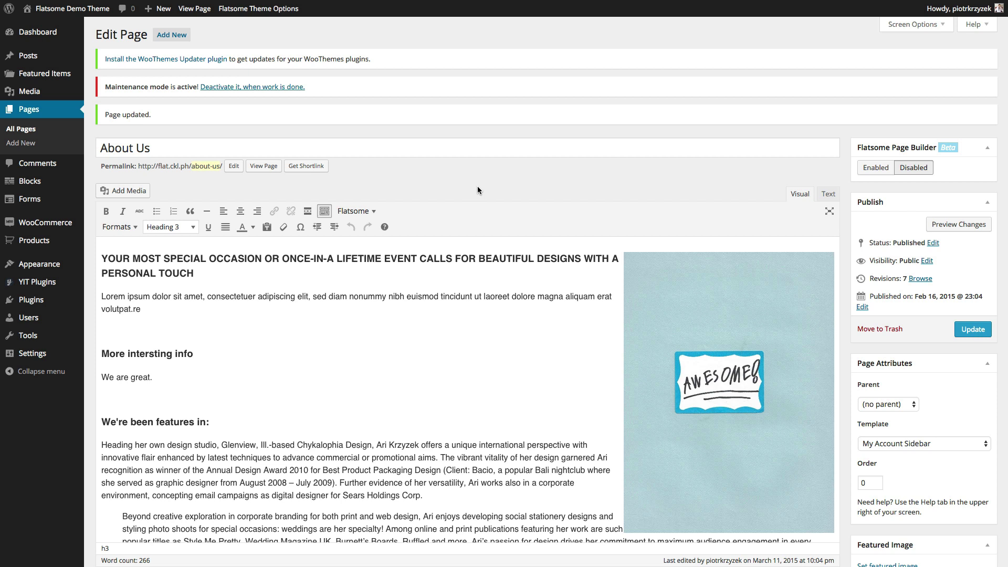
pyautogui.click(974, 330)
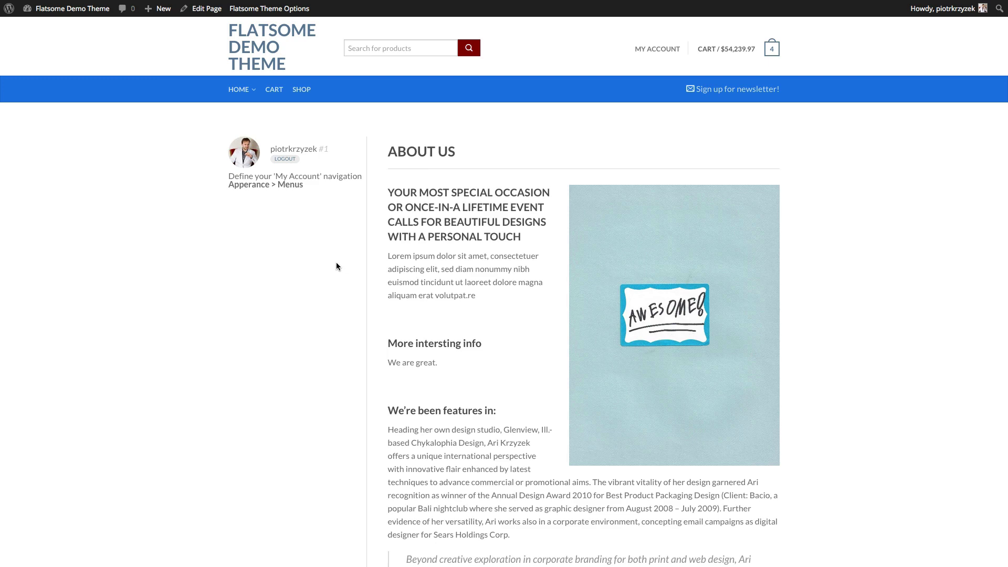
pyautogui.scroll(-6, 525, 338)
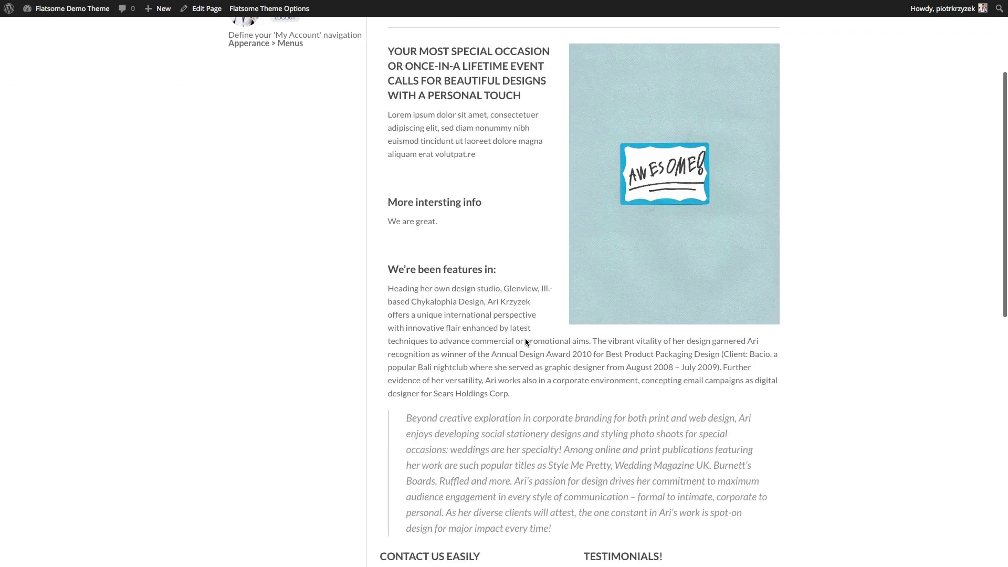
pyautogui.scroll(6, 525, 342)
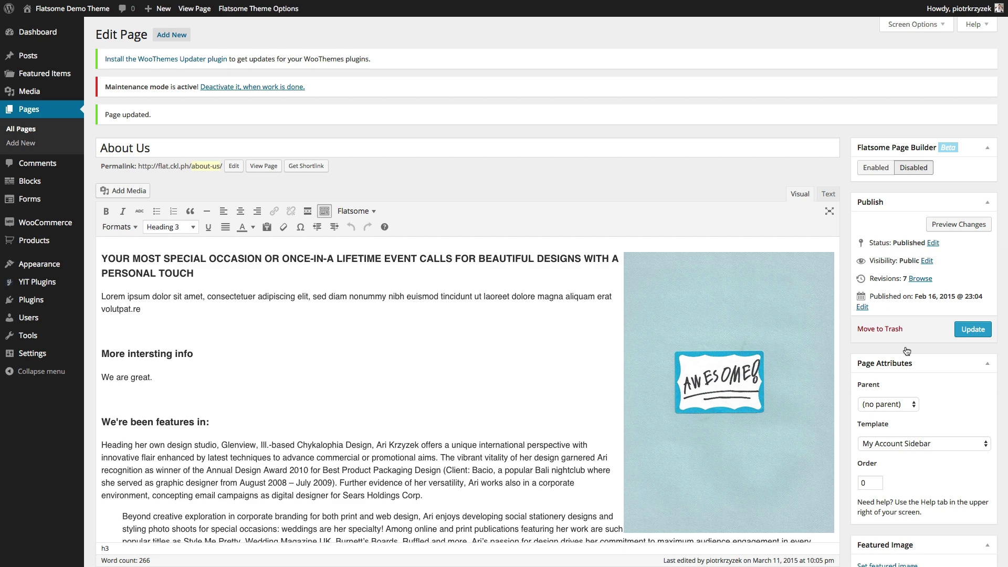
# Set the About Us page's template to Page Checkout, update it, and look through the reloaded live page
pyautogui.click(887, 450)
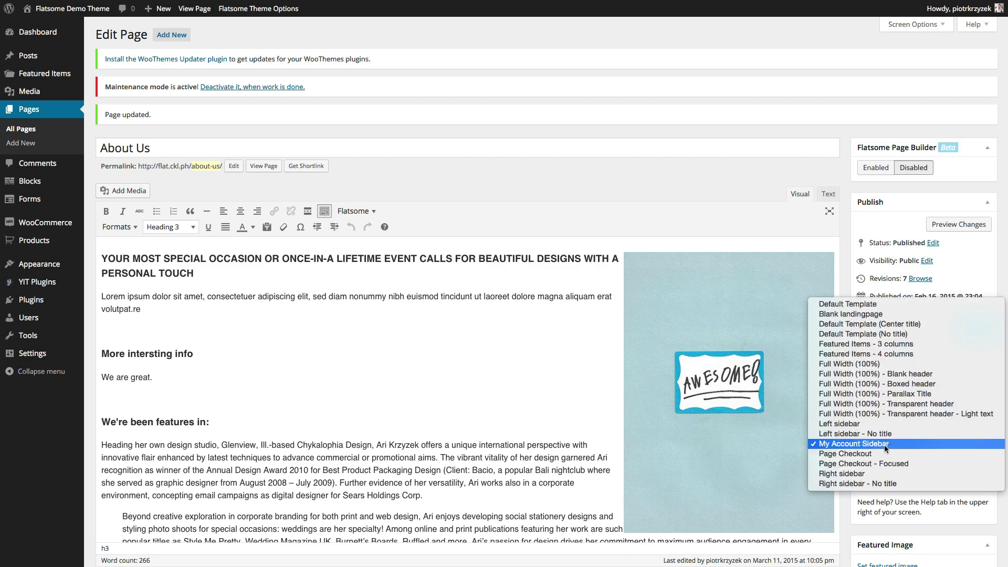
pyautogui.click(867, 454)
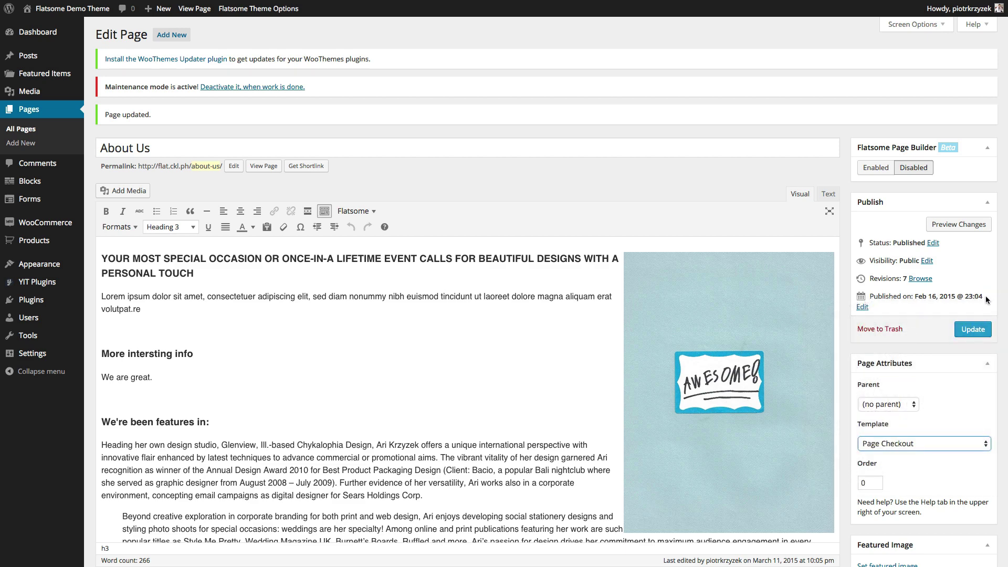
pyautogui.click(973, 329)
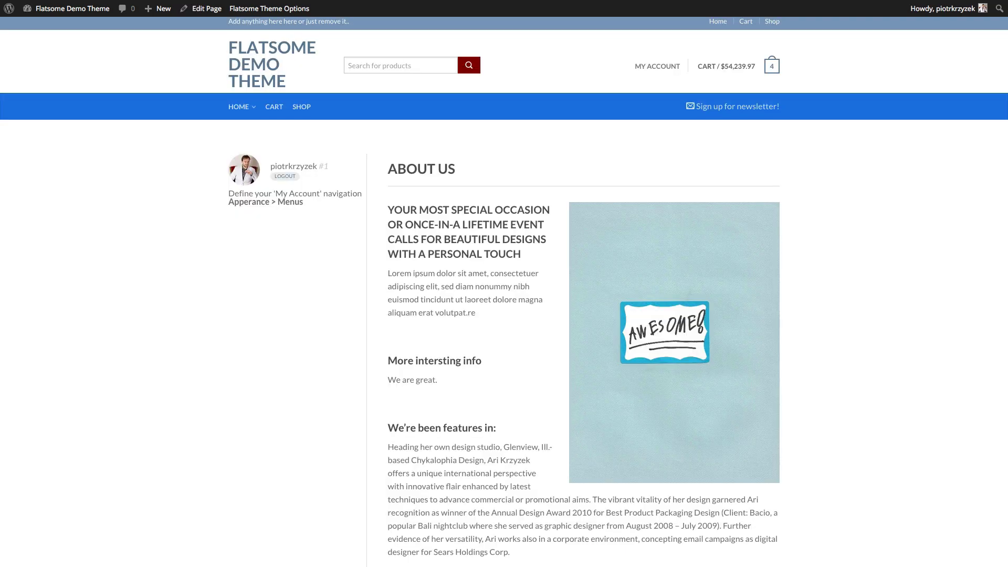
pyautogui.hotkey('ctrl', 'r')
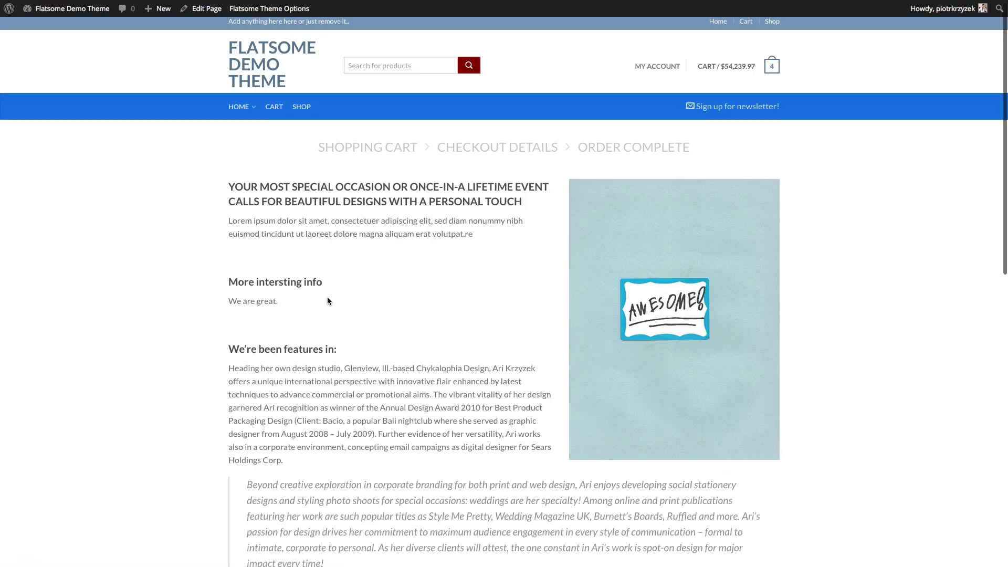
pyautogui.scroll(-8, 328, 301)
pyautogui.scroll(8, 328, 301)
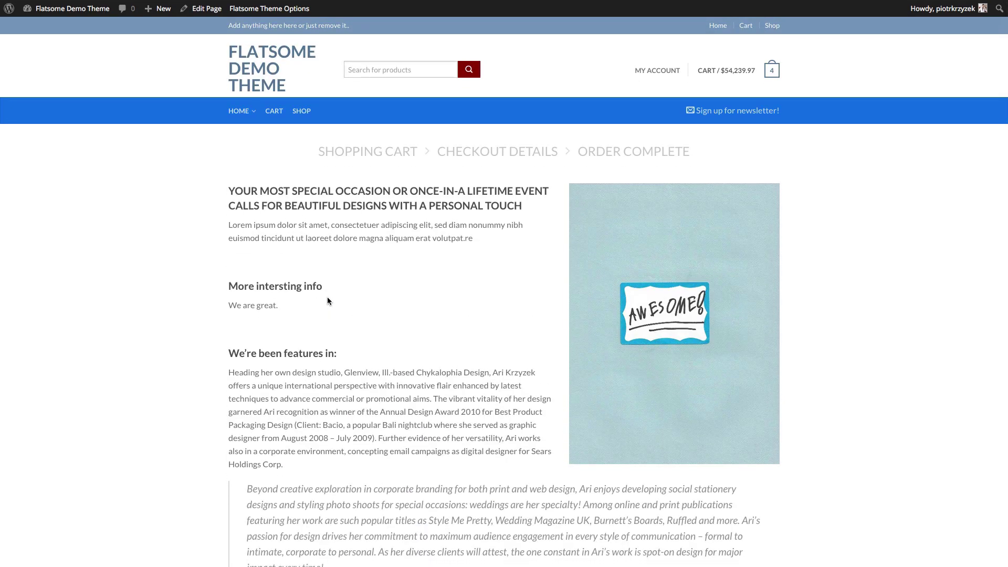
# Highlight the Shopping Cart, Checkout Details and Order Complete trail on the live page and preview the cart contents
pyautogui.moveTo(341, 152); pyautogui.dragTo(717, 150)
pyautogui.click(716, 150)
pyautogui.moveTo(779, 74)
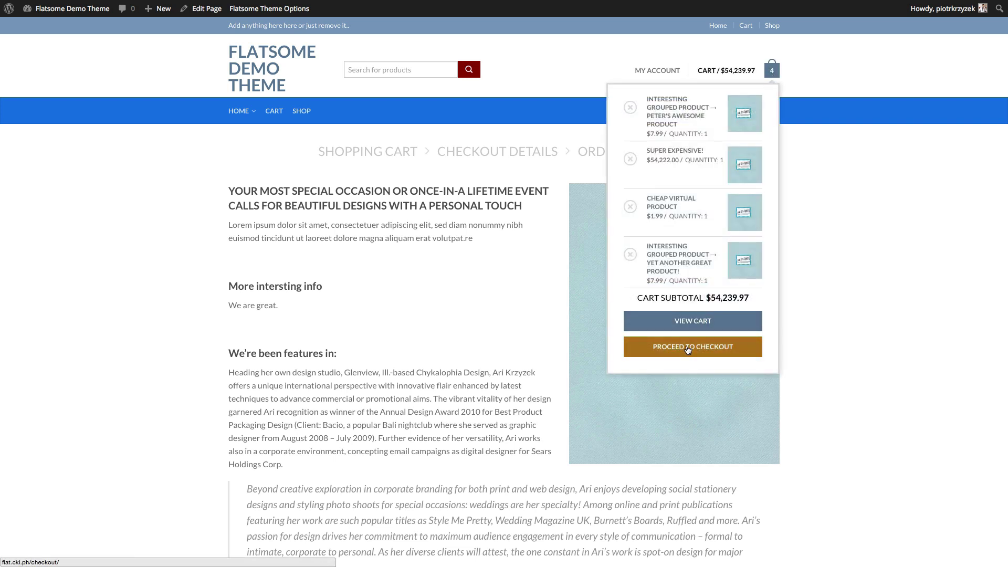
pyautogui.moveTo(357, 151); pyautogui.dragTo(708, 151)
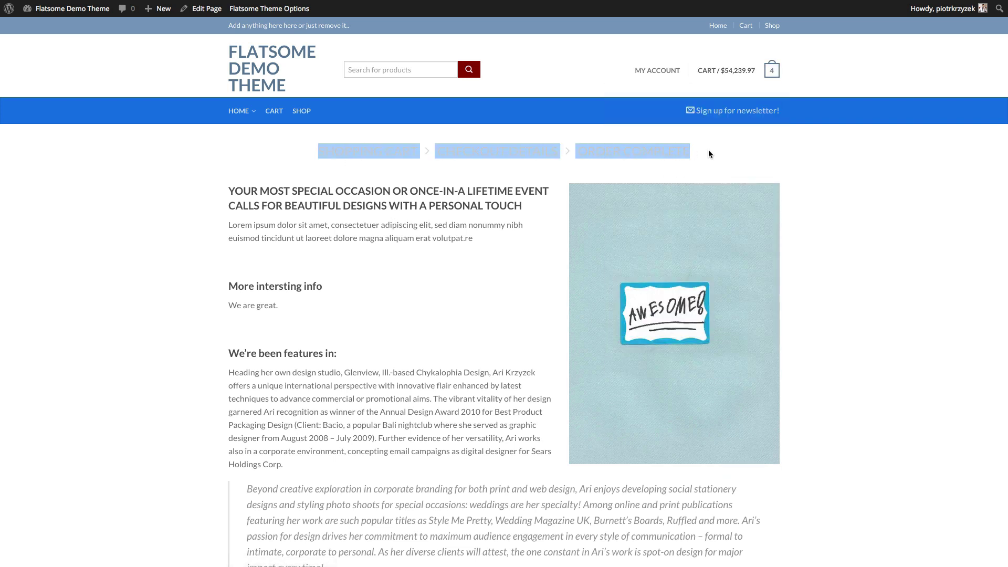
pyautogui.click(691, 154)
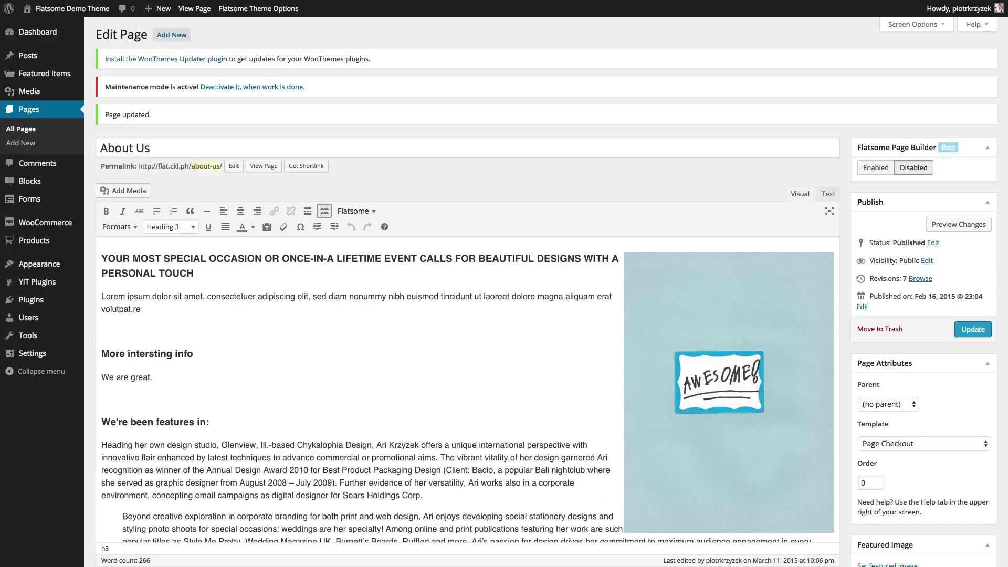
# Switch the About Us page's template to Page Checkout - Focused, update it, and examine the reloaded live page
pyautogui.click(906, 445)
pyautogui.click(898, 453)
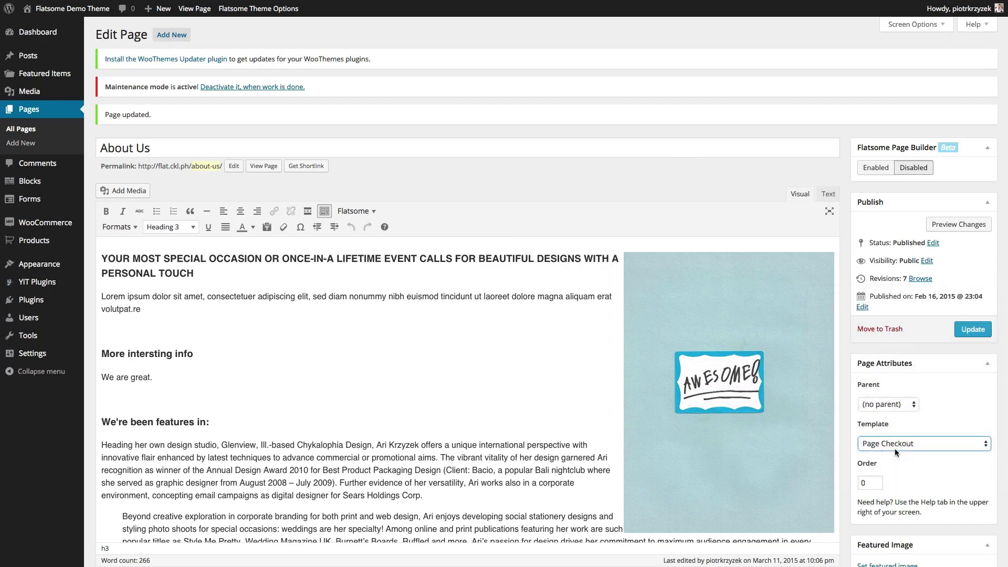
pyautogui.click(960, 331)
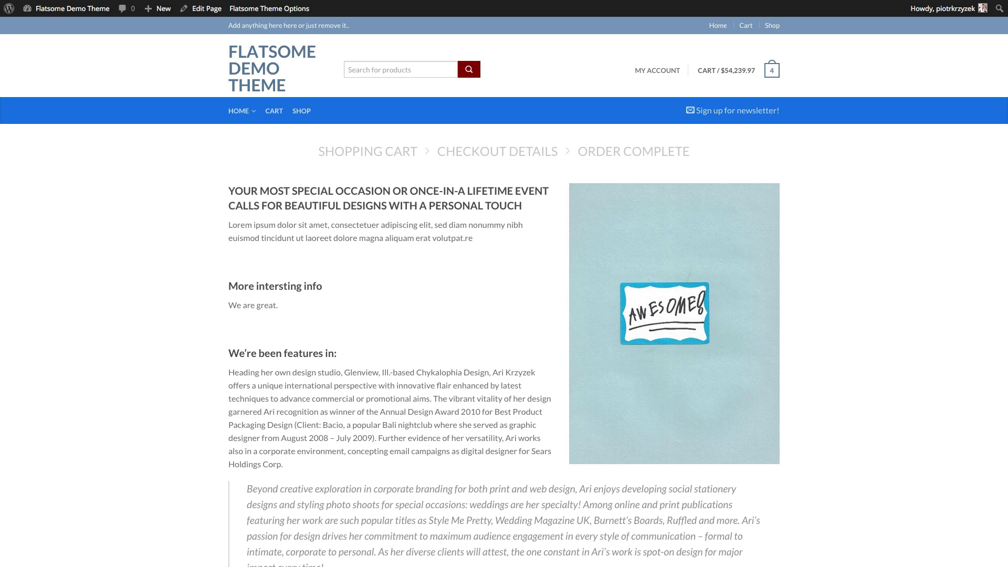
pyautogui.hotkey('ctrl', 'r')
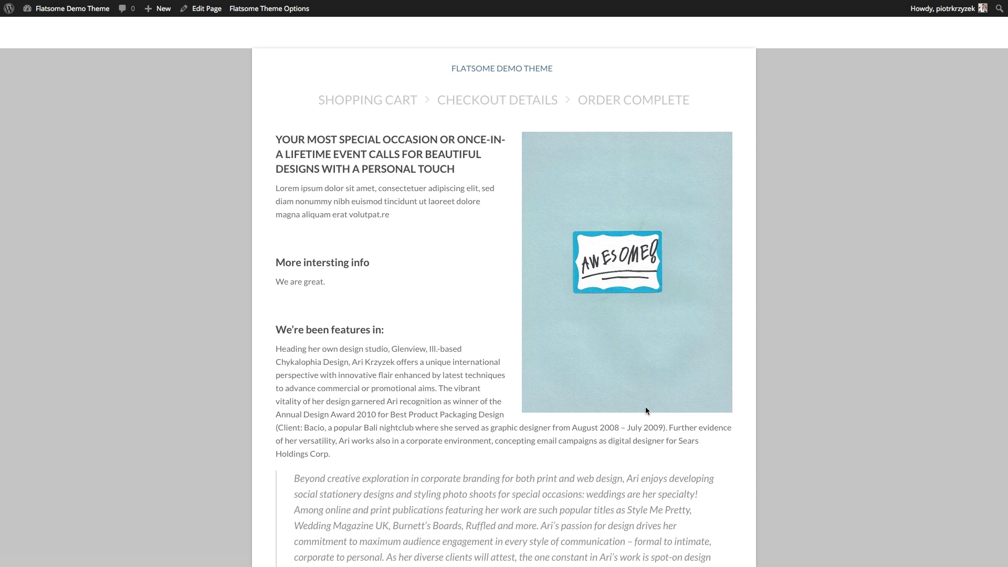
pyautogui.scroll(-1, 500, 435)
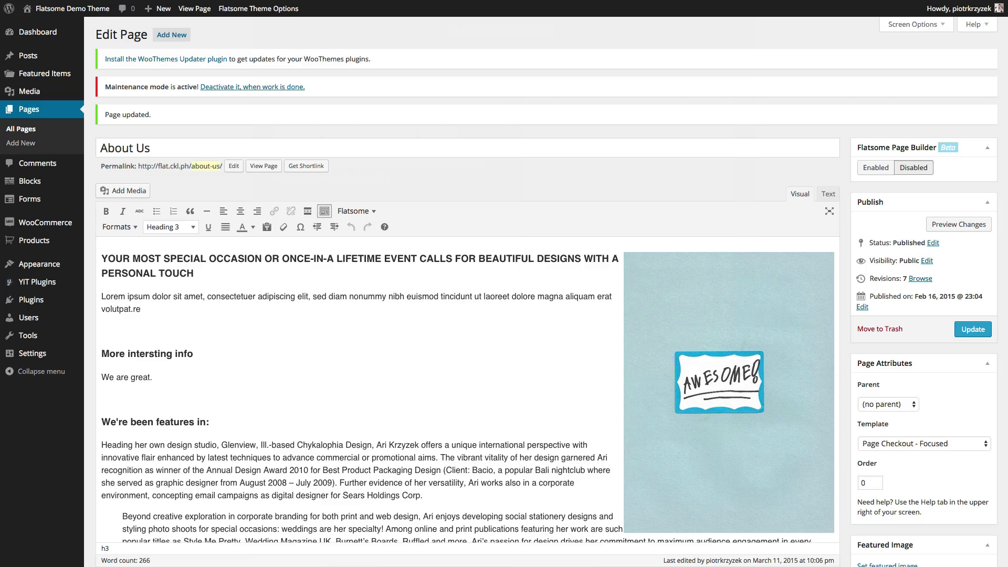
# Set the About Us page's template to Featured Items - 3 columns, update it, and look through the live page down to the footer
pyautogui.click(897, 444)
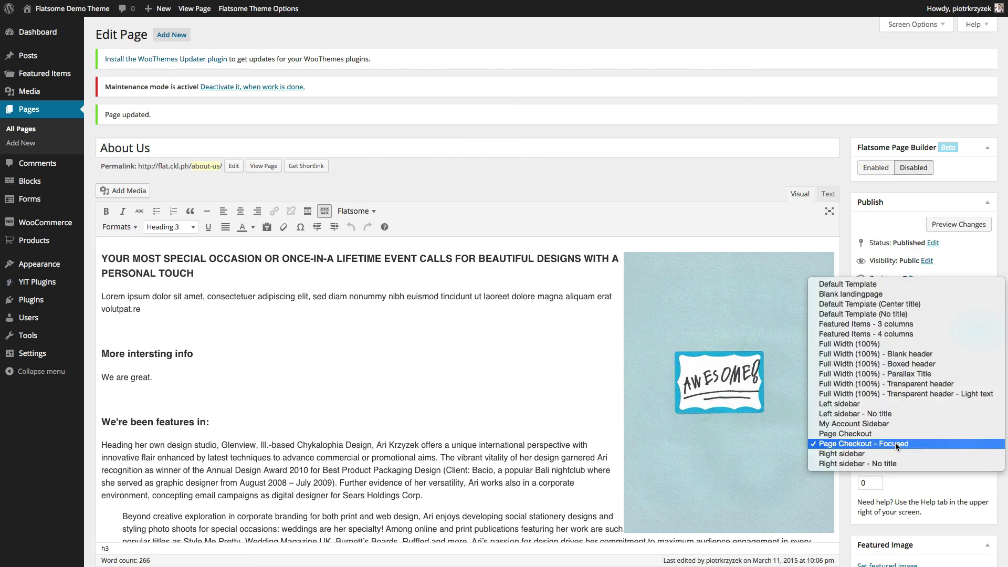
pyautogui.click(894, 325)
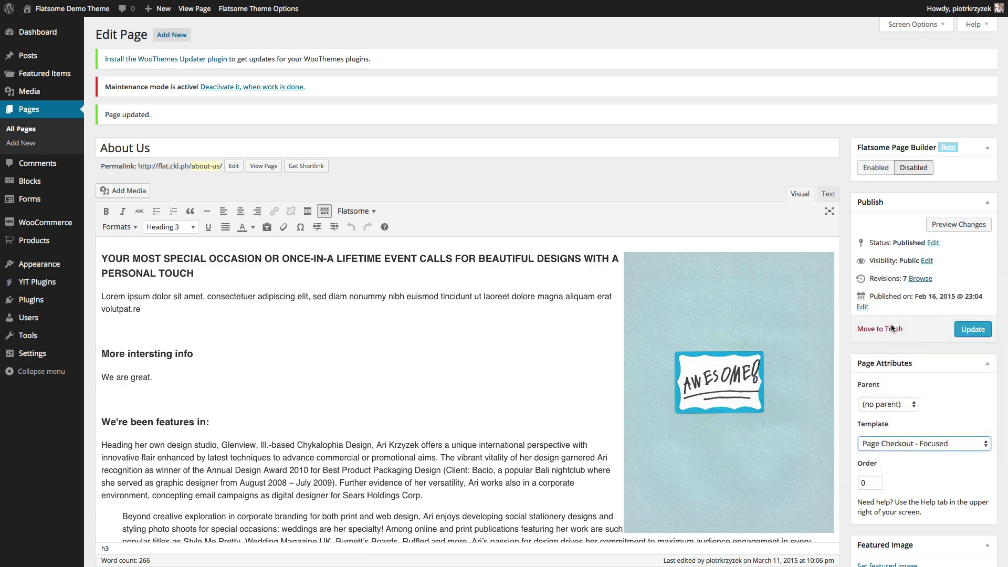
pyautogui.click(902, 450)
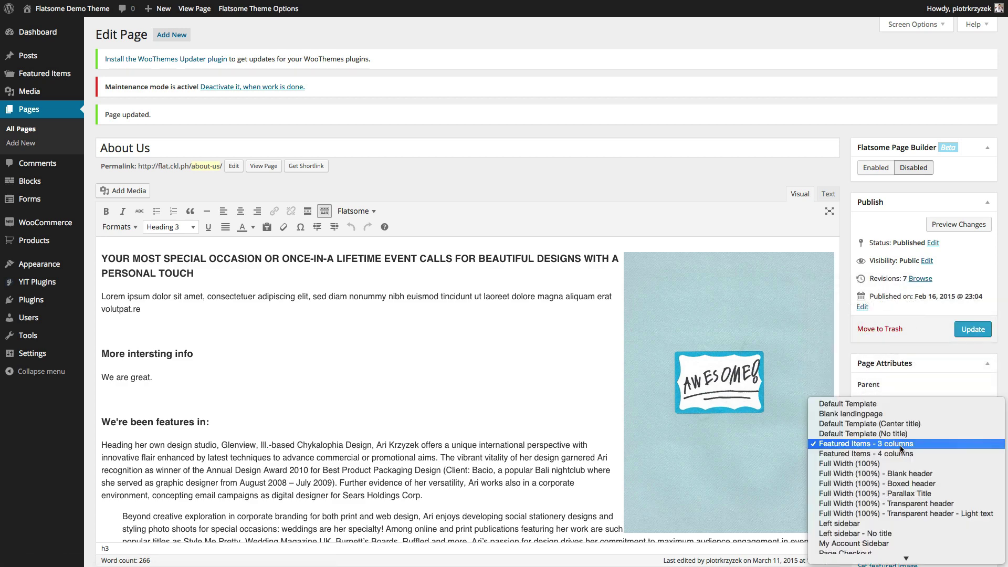
pyautogui.click(901, 449)
pyautogui.click(974, 329)
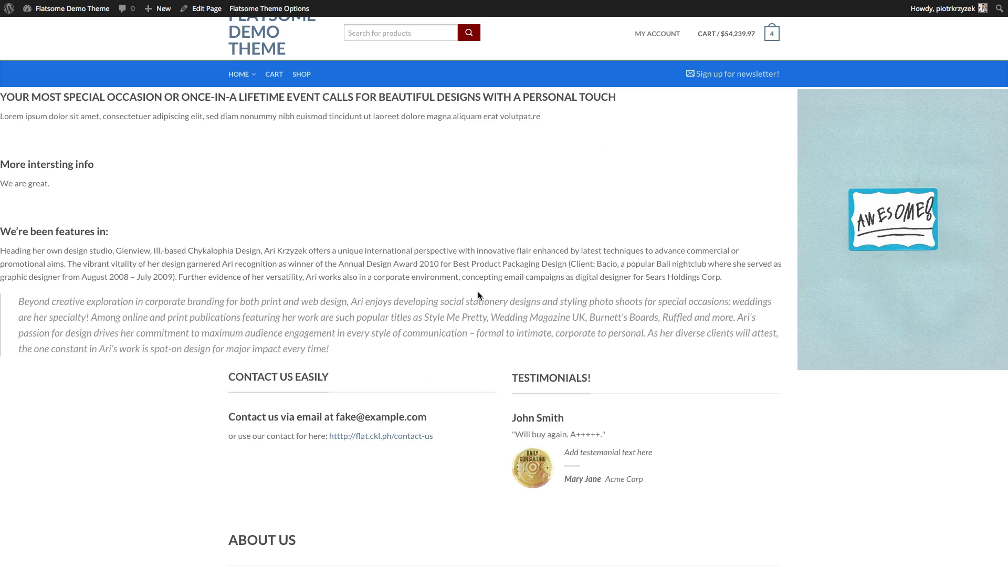
pyautogui.scroll(-9, 478, 291)
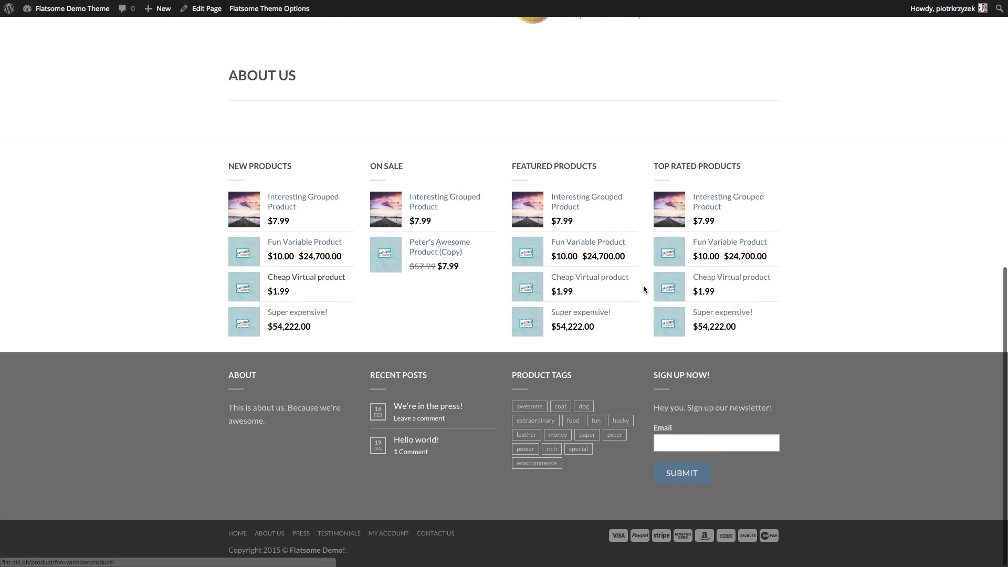
pyautogui.scroll(10, 644, 289)
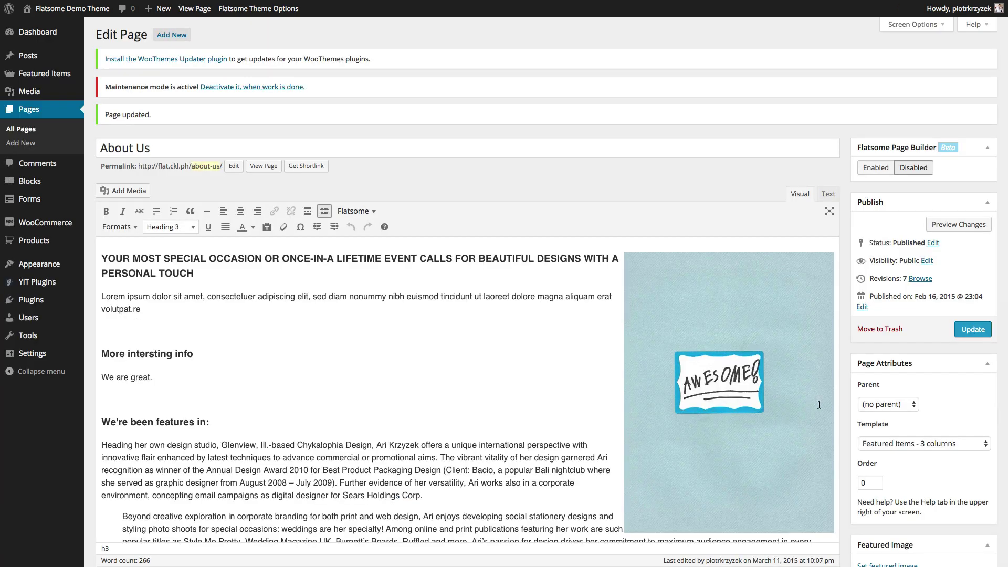
# Change the About Us page's template to Featured Items - 4 columns and update the page
pyautogui.click(910, 446)
pyautogui.click(900, 454)
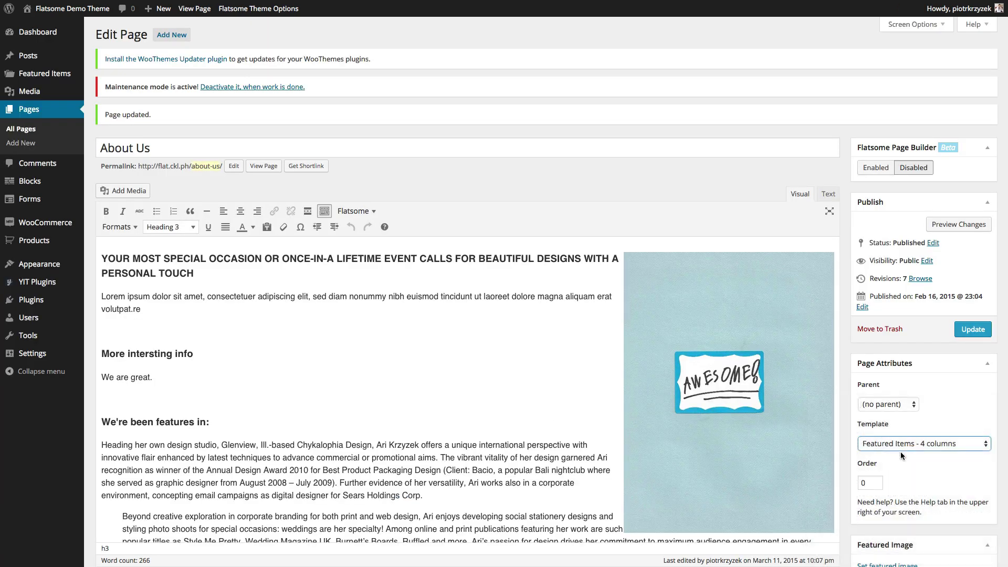
pyautogui.click(906, 446)
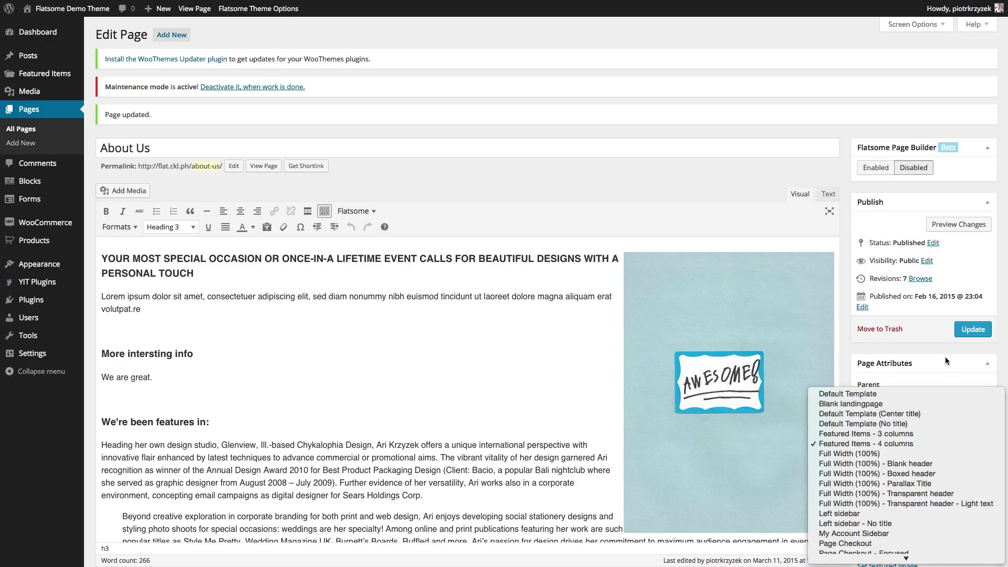
pyautogui.click(929, 337)
pyautogui.click(966, 330)
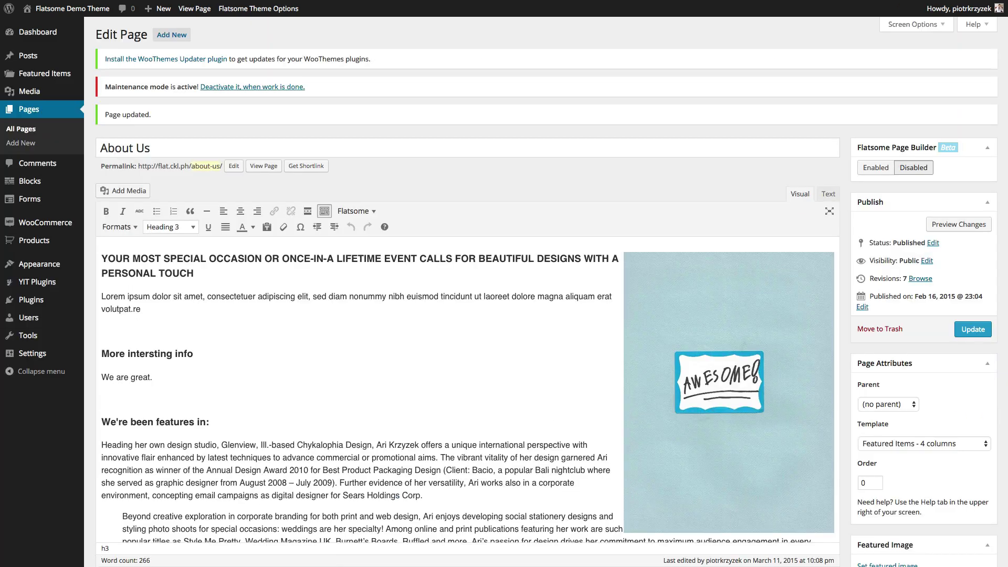
pyautogui.click(939, 444)
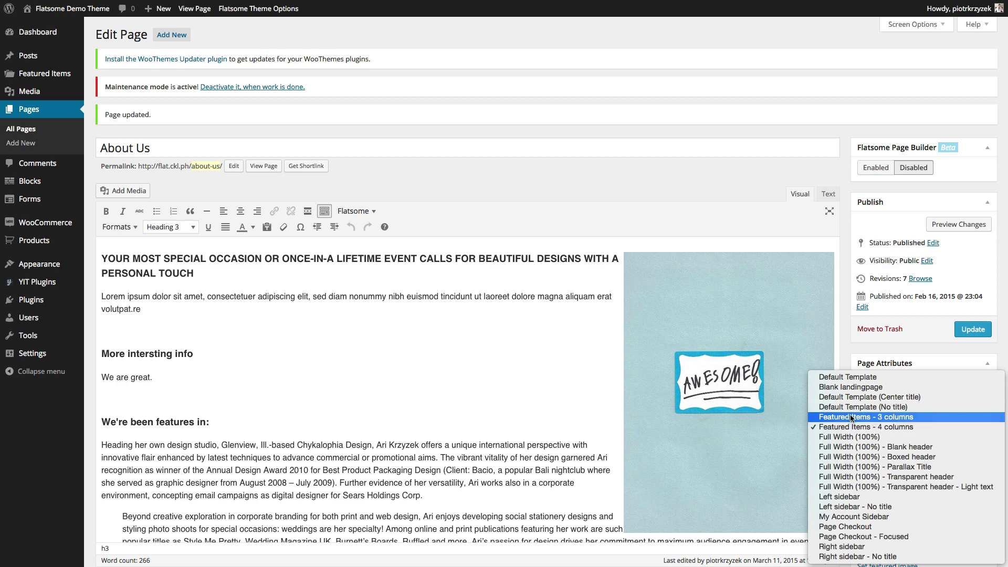
pyautogui.click(846, 209)
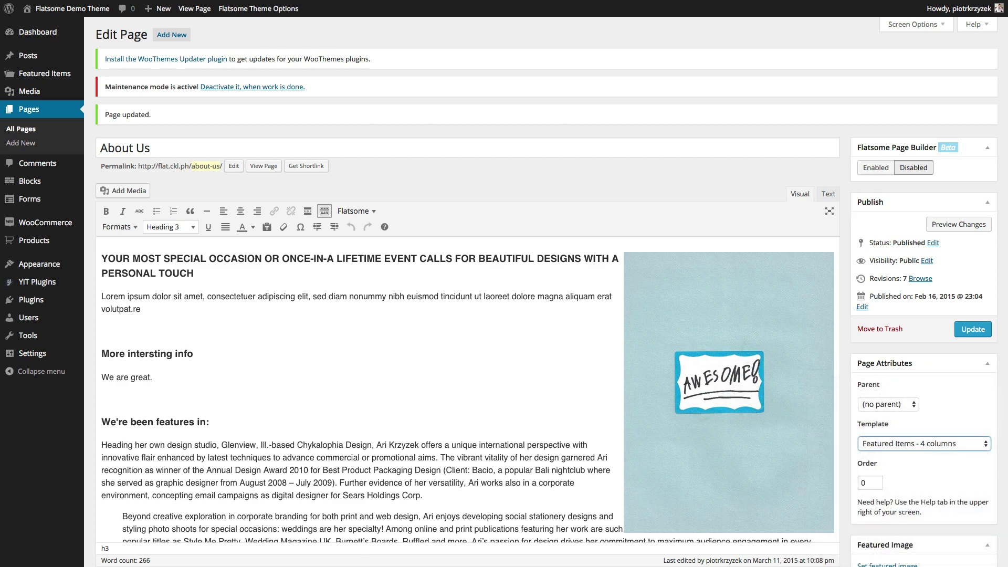
pyautogui.hotkey('ctrl', 'z')
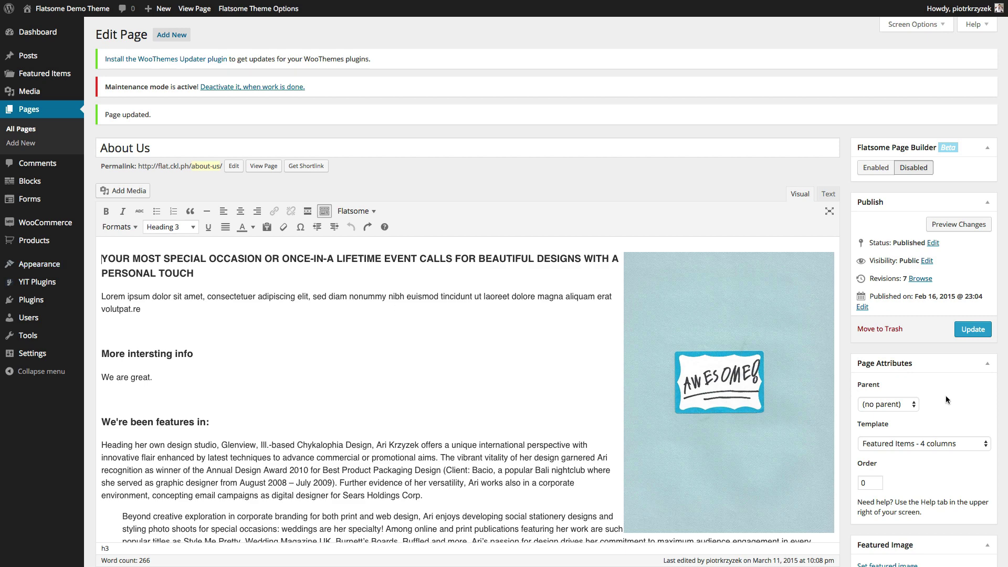
# Set the About Us page's template back to Featured Items - 3 columns and update the page
pyautogui.click(938, 439)
pyautogui.click(937, 432)
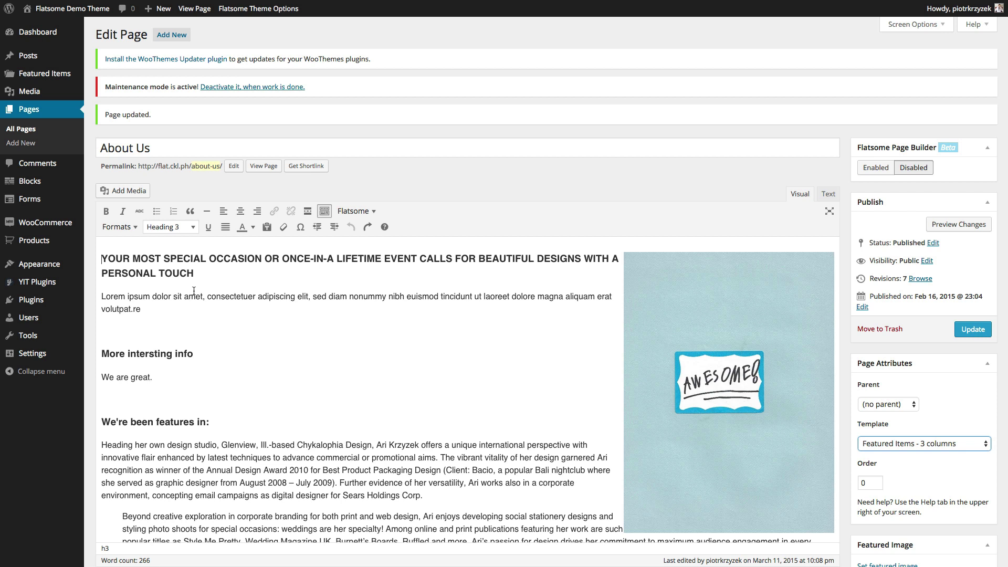
pyautogui.click(973, 329)
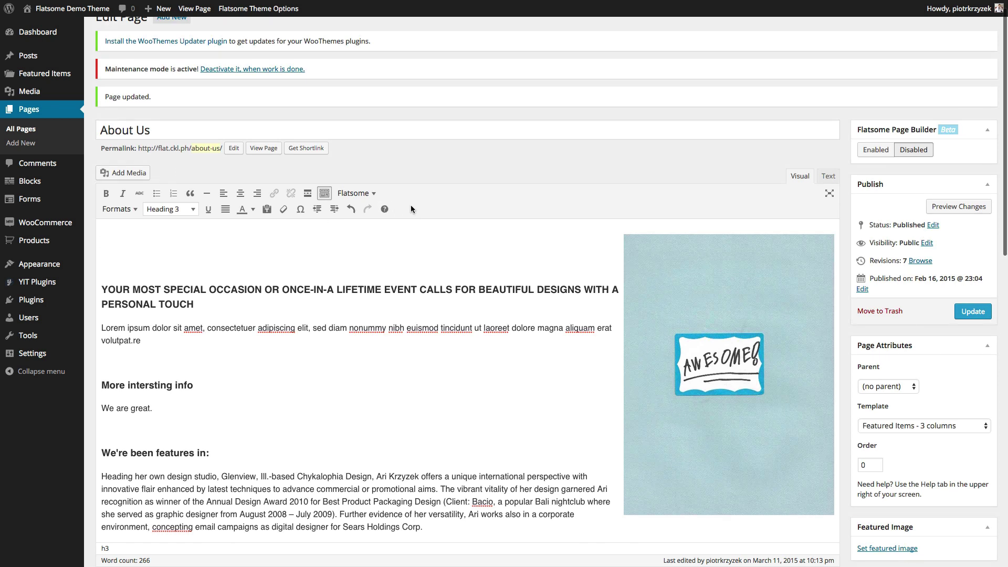
# Insert the Flatsome product slider shortcode for featured products above the first heading of the About Us content
pyautogui.click(362, 193)
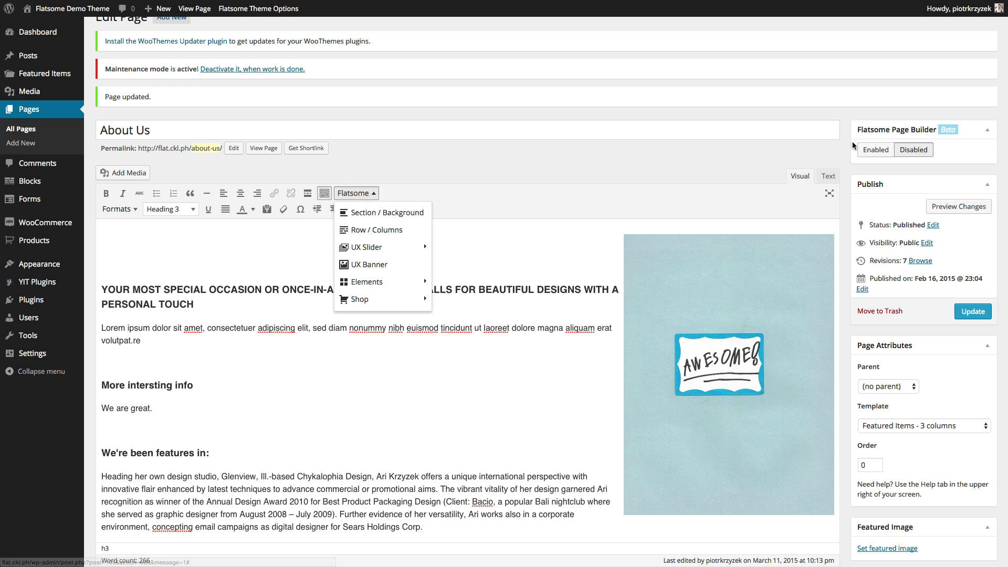
pyautogui.moveTo(383, 286)
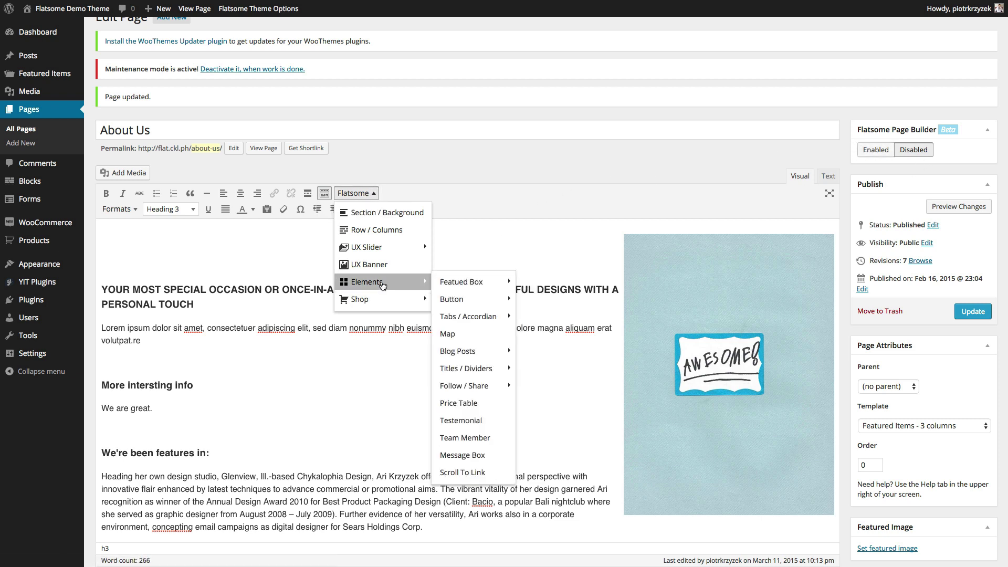
pyautogui.moveTo(370, 302)
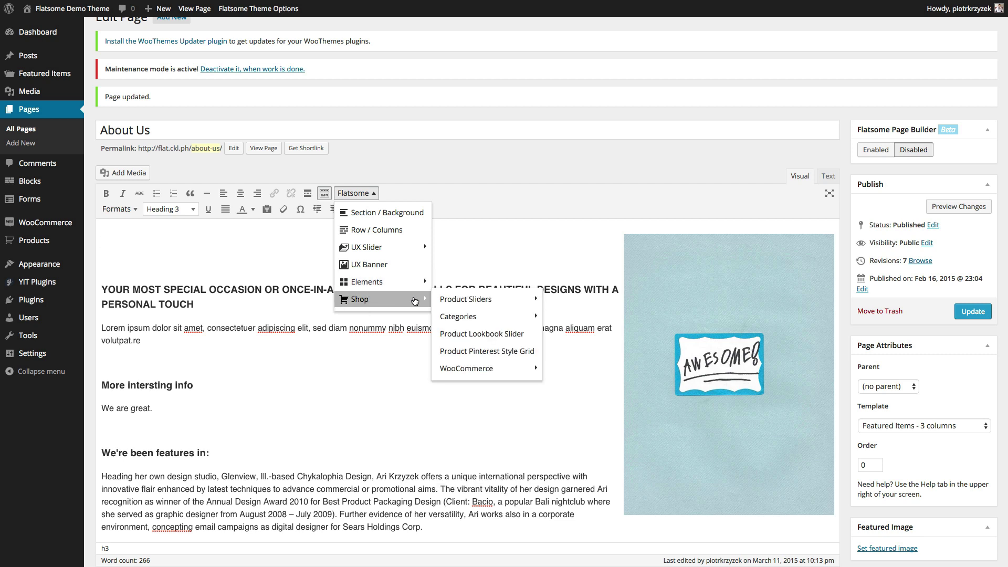
pyautogui.moveTo(490, 297)
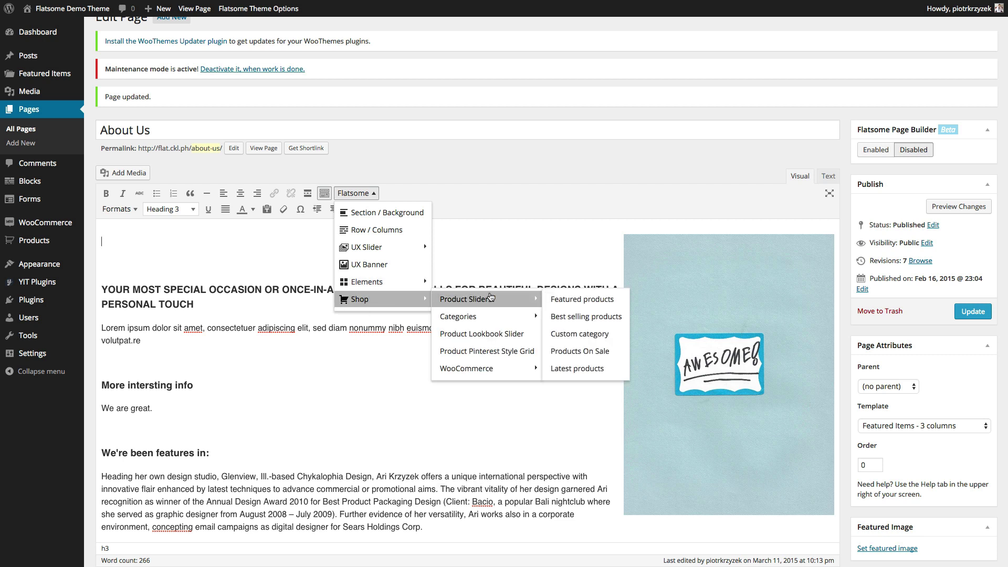
pyautogui.click(573, 299)
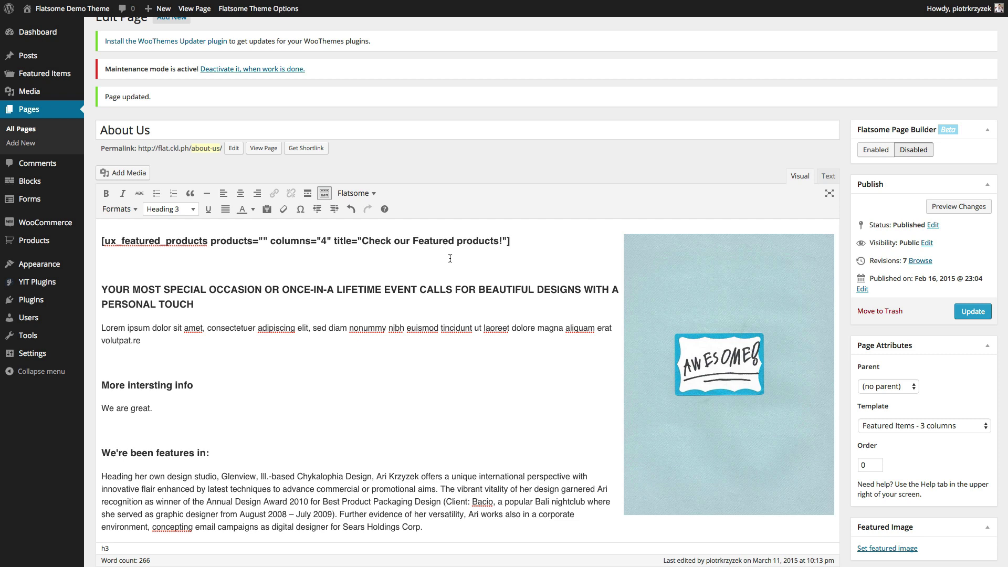
# Set the featured products shortcode's columns value to 3 and update the page
pyautogui.click(327, 243)
pyautogui.press('BackSpace')
pyautogui.write('3')
pyautogui.click(974, 312)
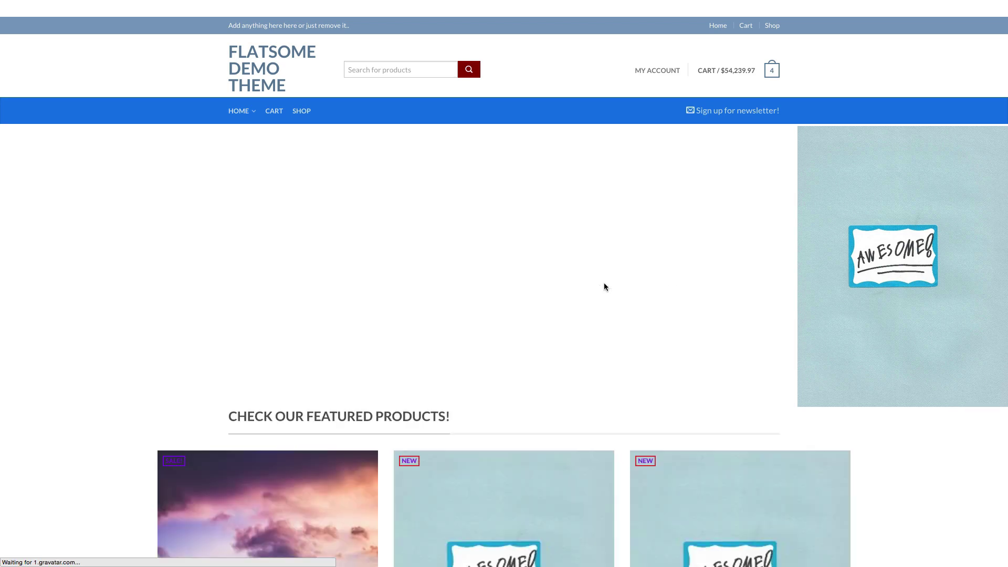
# Examine the featured products section on the live About Us page, advancing its slider by one product and back again
pyautogui.scroll(-3, 604, 287)
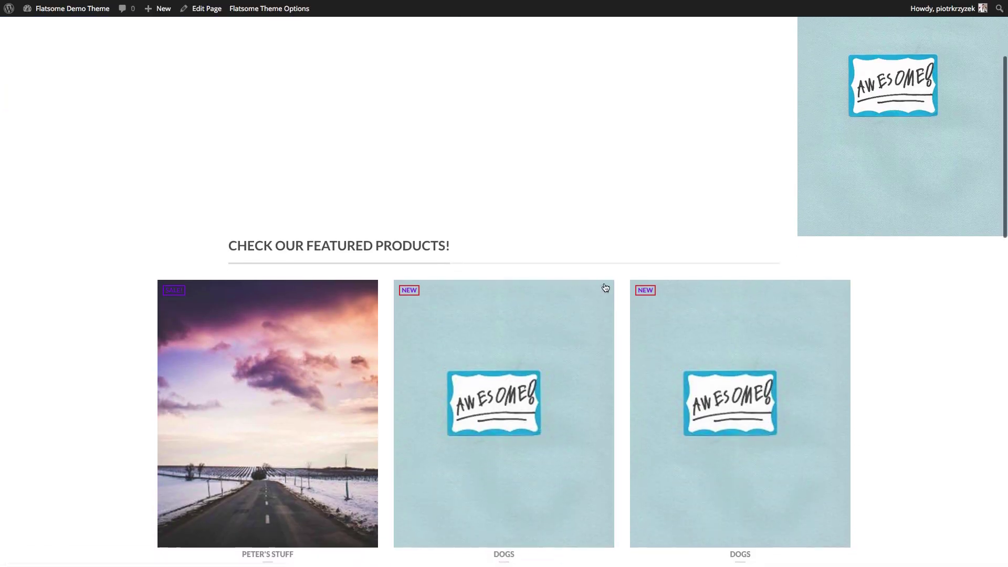
pyautogui.scroll(3, 866, 120)
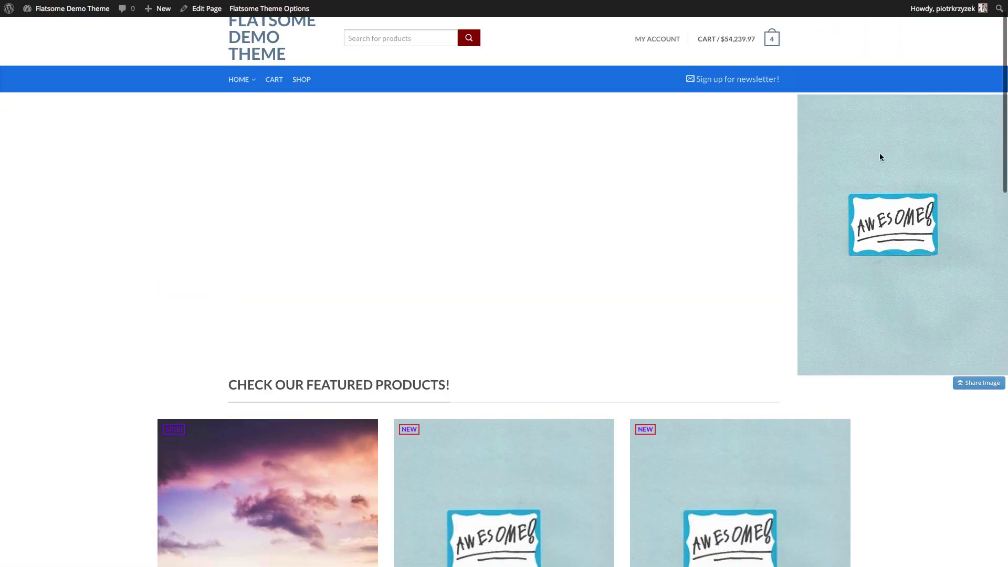
pyautogui.scroll(-4, 774, 200)
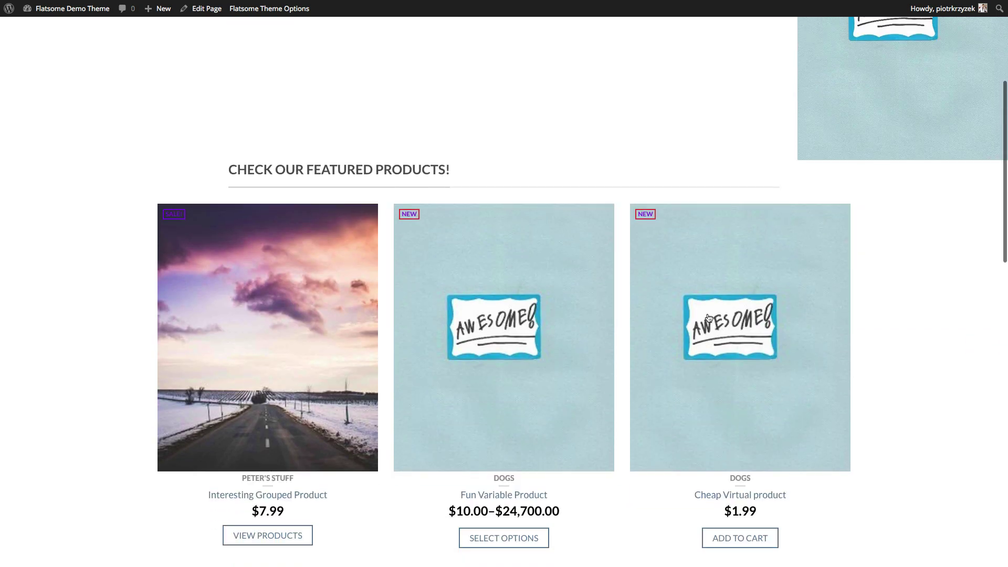
pyautogui.scroll(-5, 247, 343)
pyautogui.scroll(4, 788, 304)
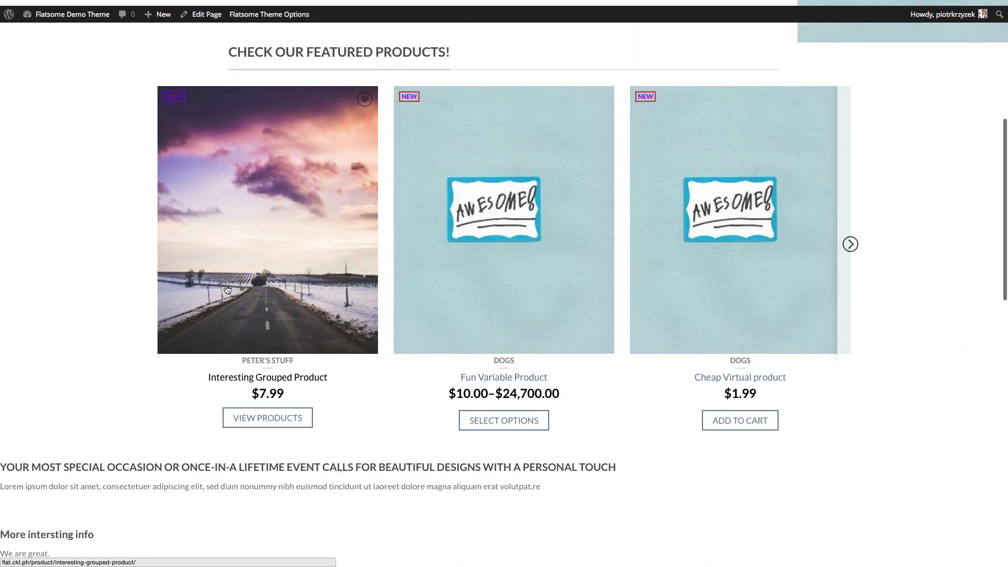
pyautogui.click(850, 291)
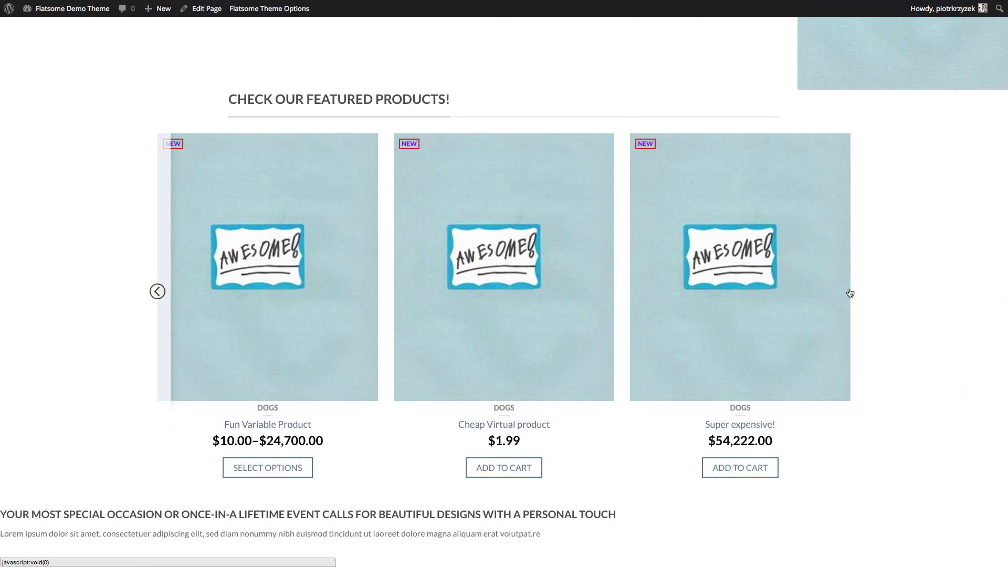
pyautogui.click(158, 291)
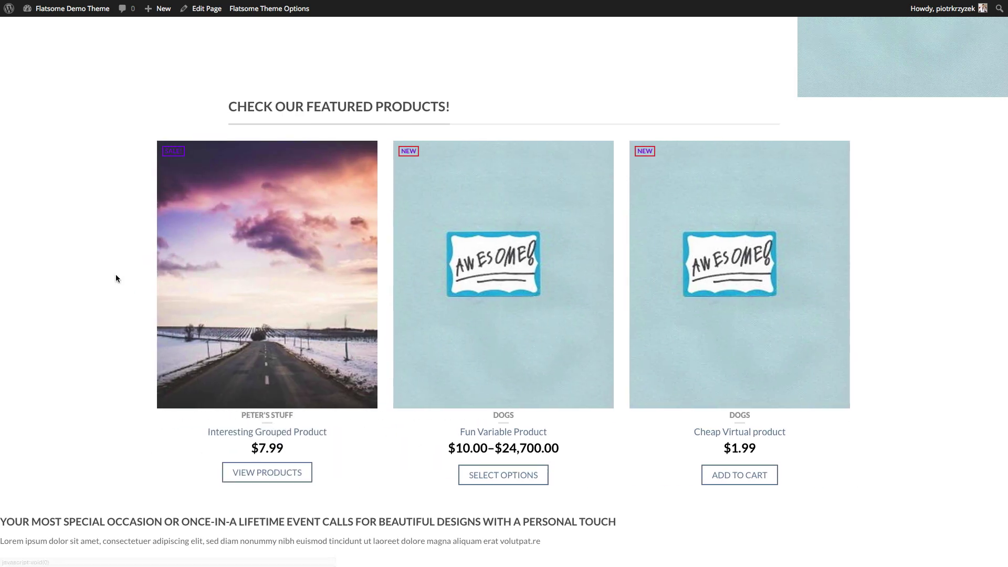
pyautogui.scroll(6, 115, 276)
pyautogui.scroll(-9, 116, 278)
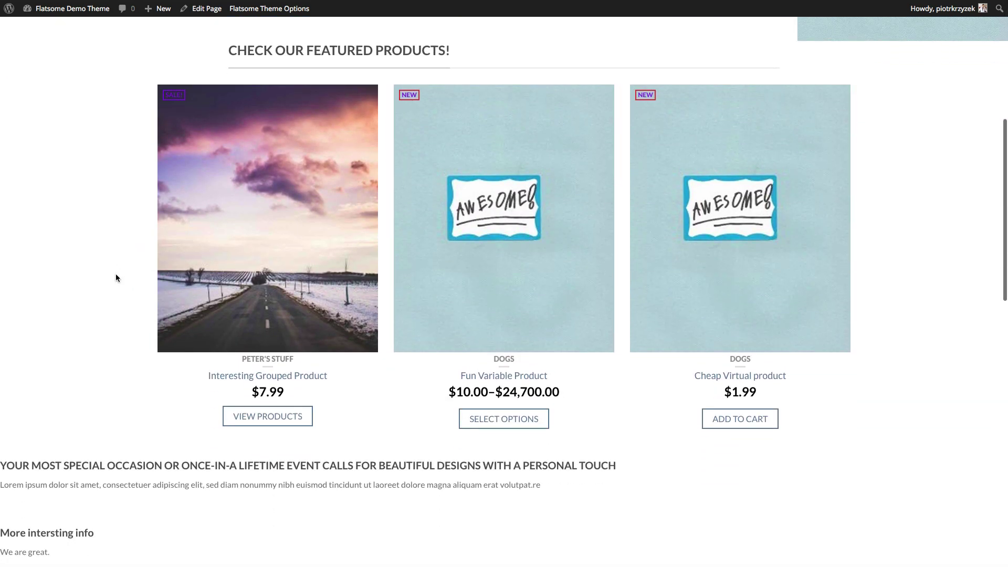
pyautogui.scroll(9, 195, 406)
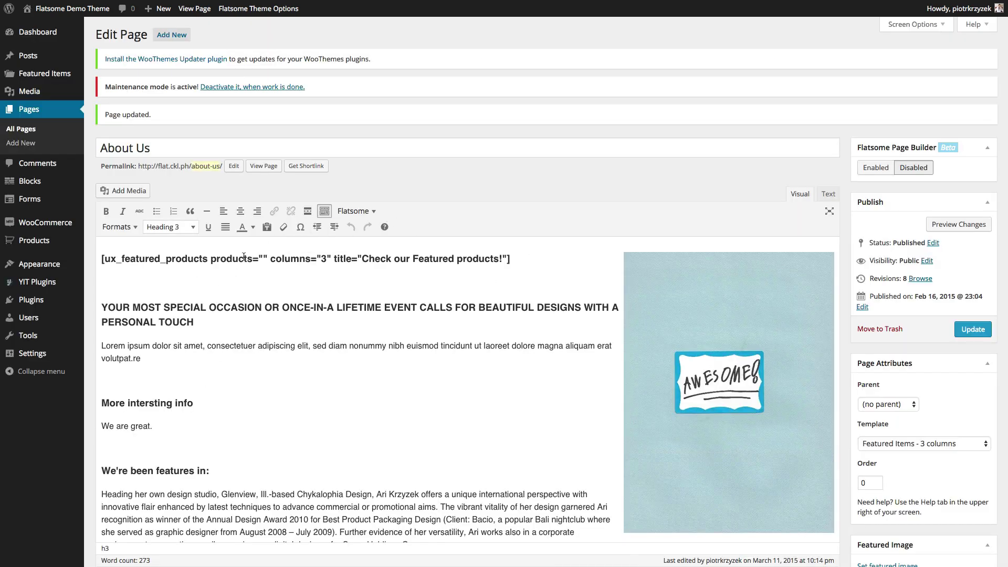
# Delete the featured products shortcode and an extra blank line above the first heading of the About Us content
pyautogui.moveTo(569, 251); pyautogui.dragTo(35, 241)
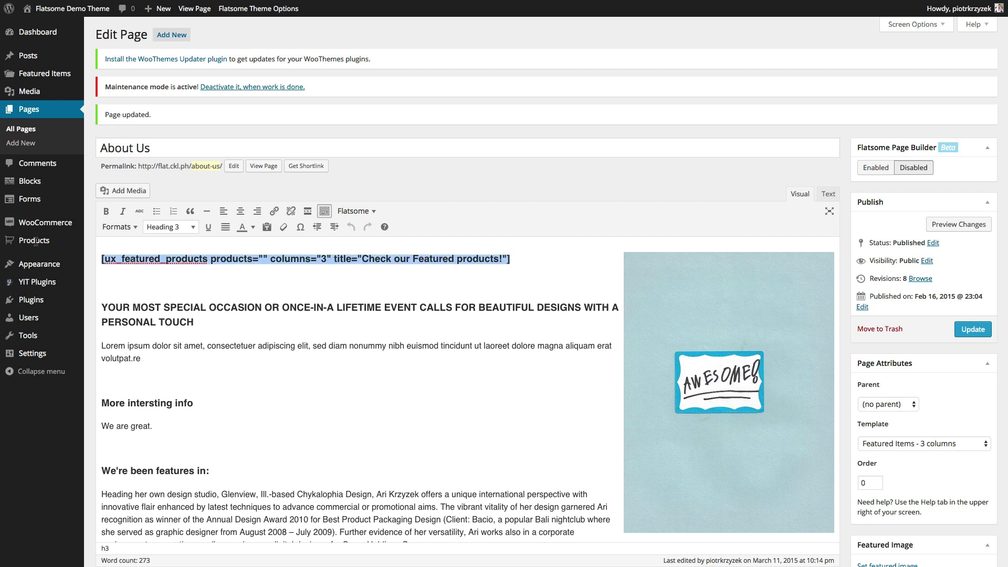
pyautogui.press('BackSpace')
pyautogui.click(376, 213)
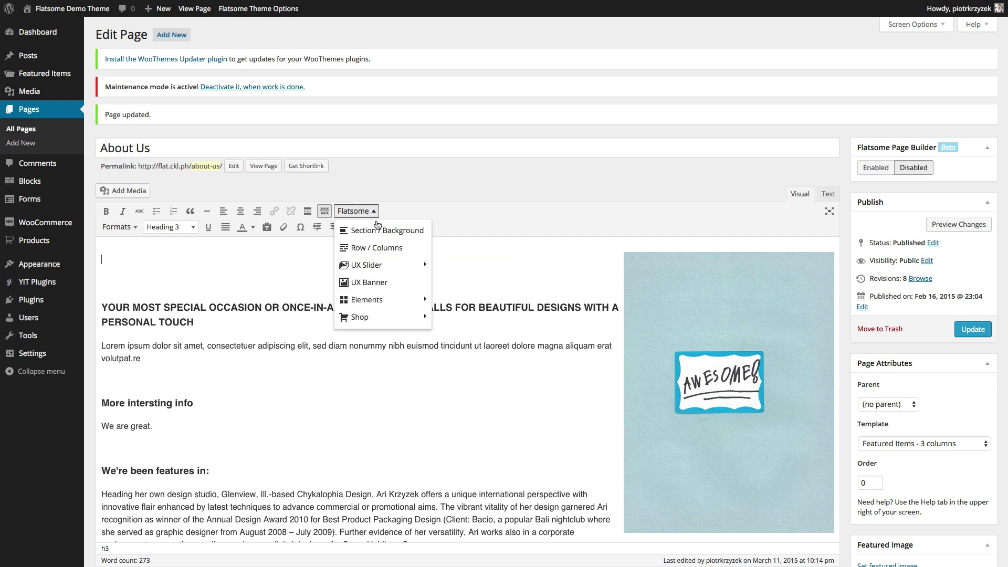
pyautogui.moveTo(364, 317)
pyautogui.moveTo(470, 318)
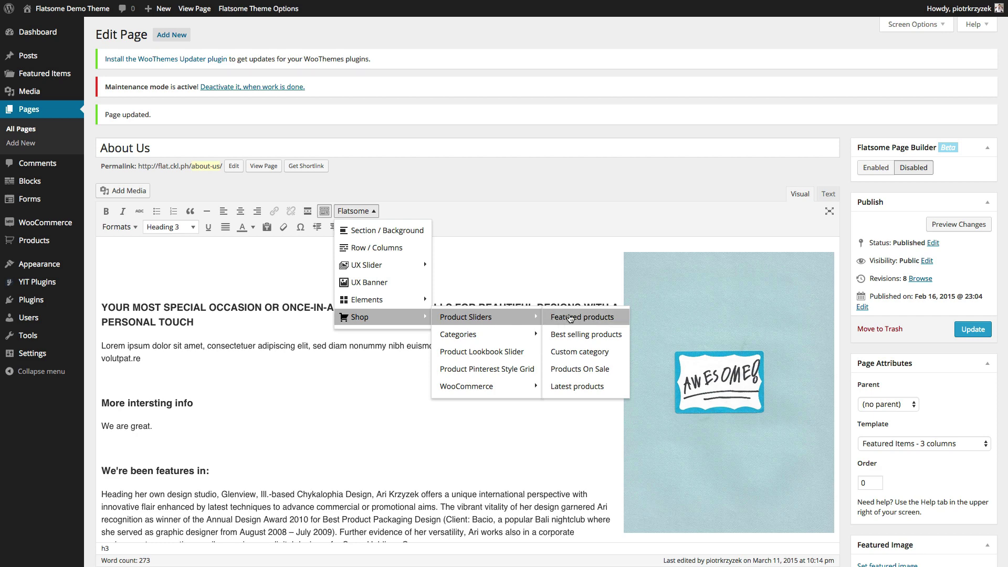
pyautogui.click(200, 260)
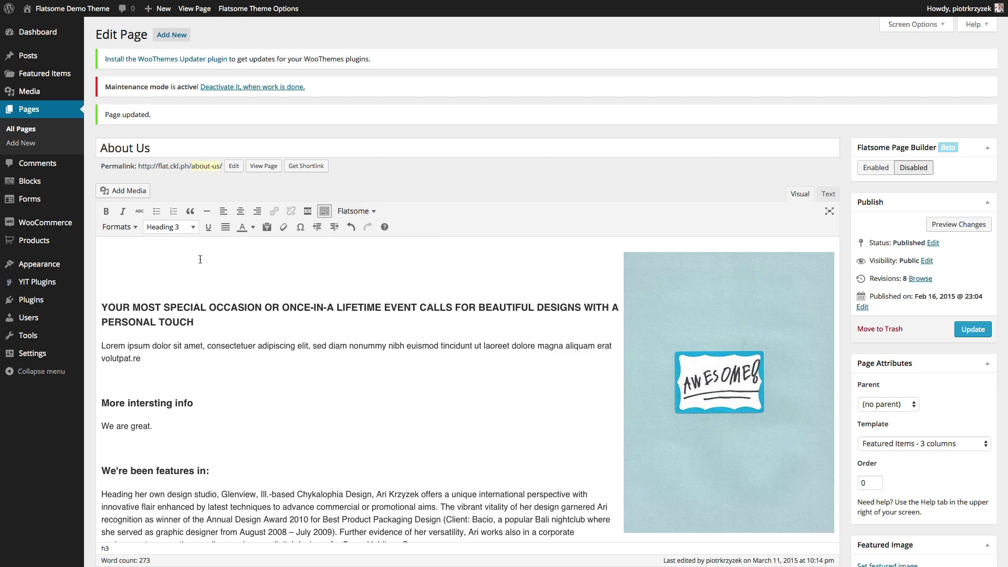
pyautogui.press('Delete')
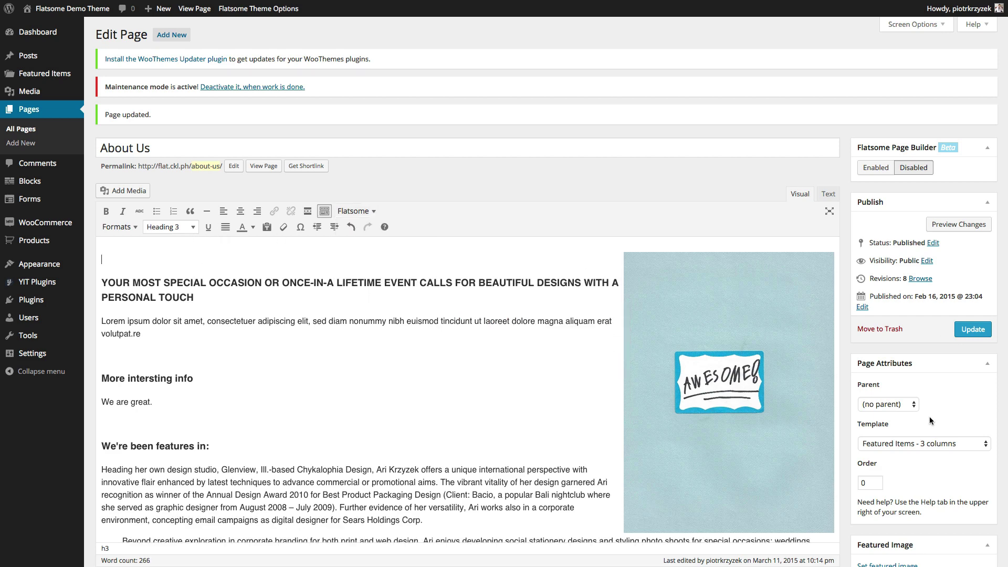
pyautogui.click(896, 444)
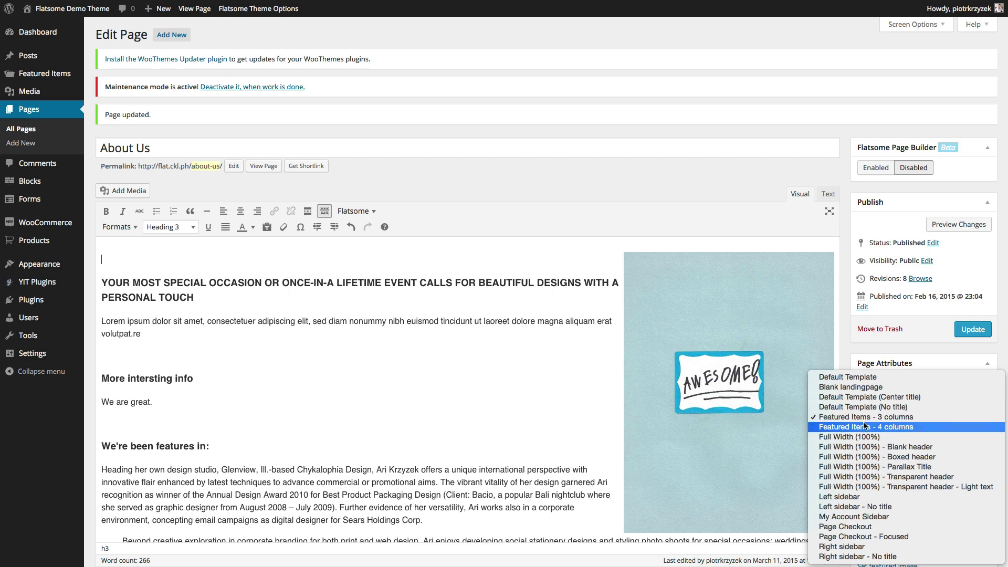
pyautogui.click(846, 344)
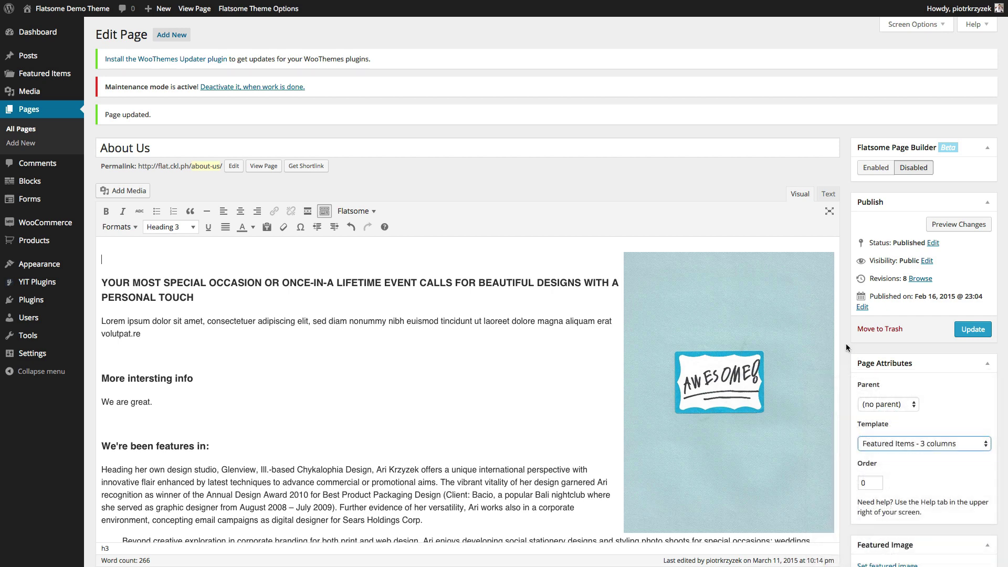